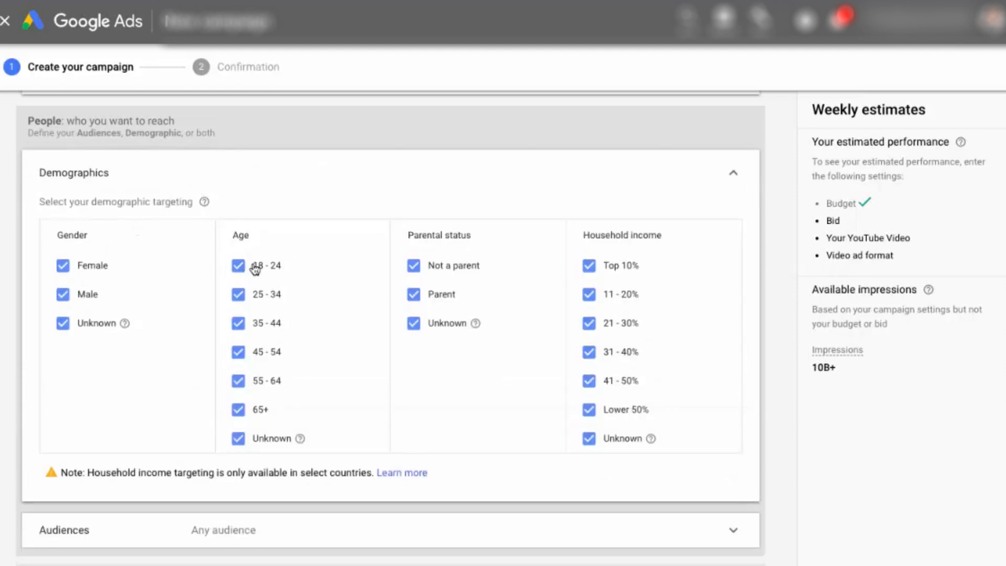
Exclude the 18 - 24 age group from the ad group's demographic targeting
{"action": "left_click", "coordinate": [256, 268]}
{"action": "scroll", "coordinate": [342, 254], "scroll_direction": "down", "scroll_amount": 2}
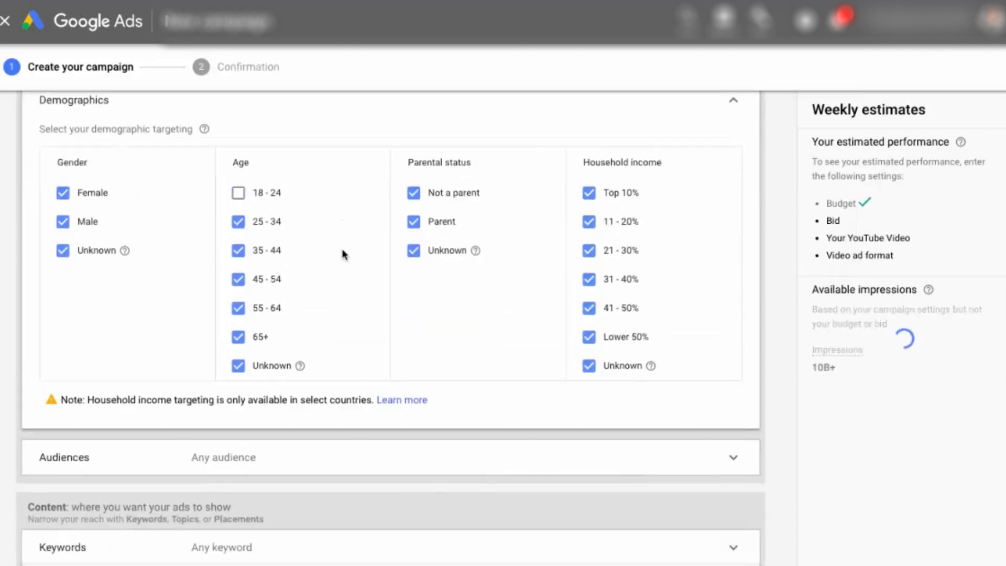
{"action": "scroll", "coordinate": [283, 351], "scroll_direction": "down", "scroll_amount": 1}
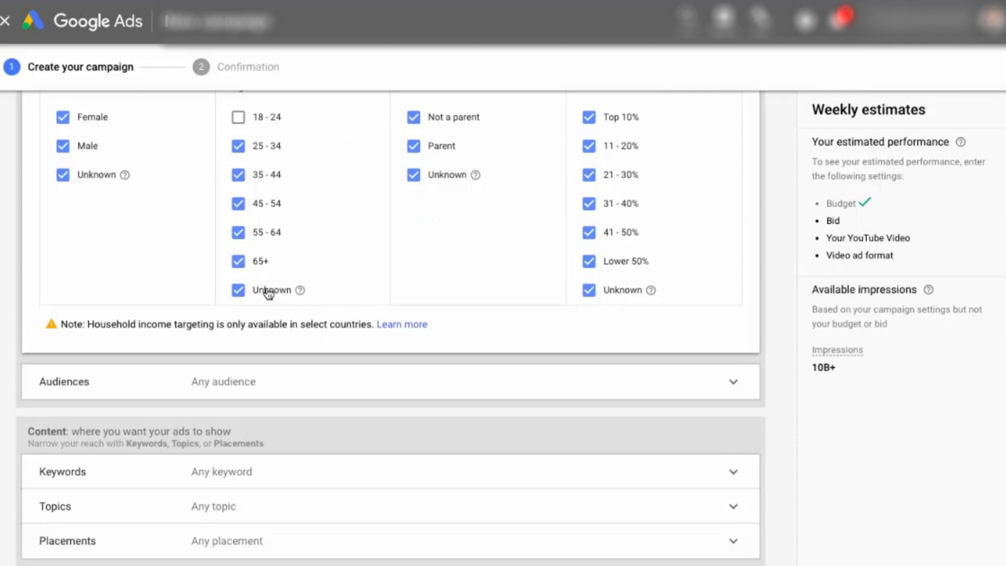
Open the audience targeting and list the in-market audiences under what people are actively researching or planning
{"action": "scroll", "coordinate": [252, 283], "scroll_direction": "down", "scroll_amount": 3}
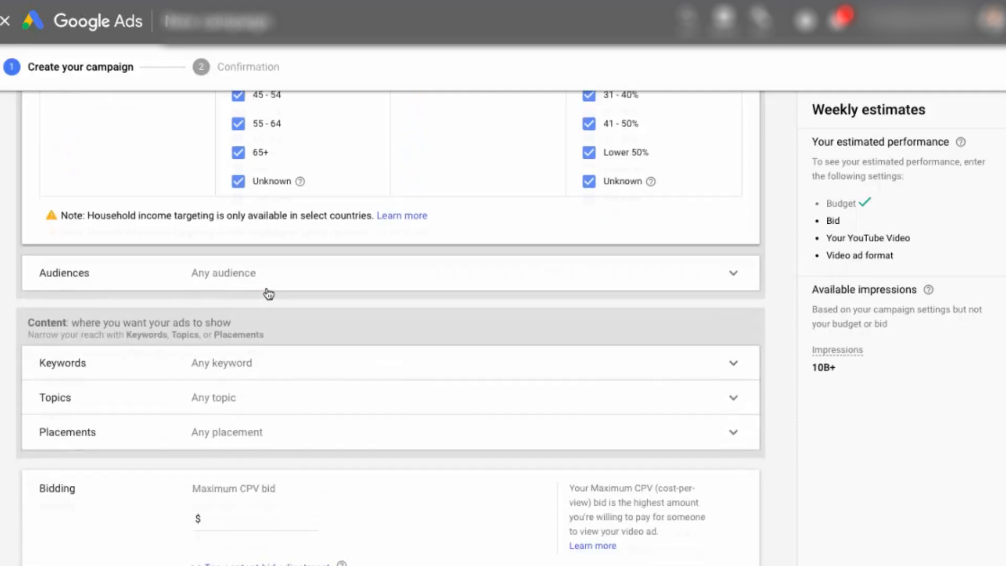
{"action": "left_click", "coordinate": [231, 260]}
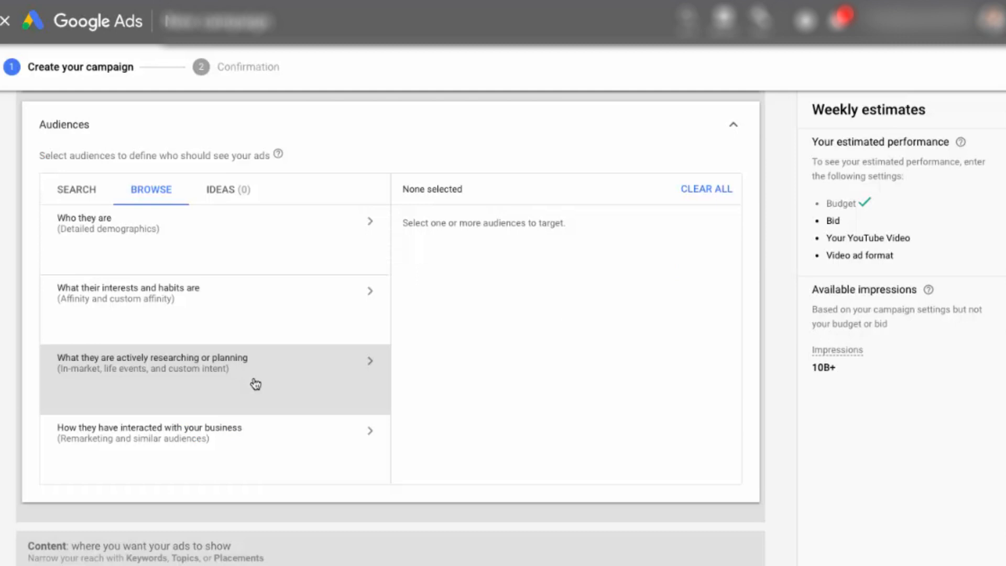
{"action": "left_click", "coordinate": [255, 384]}
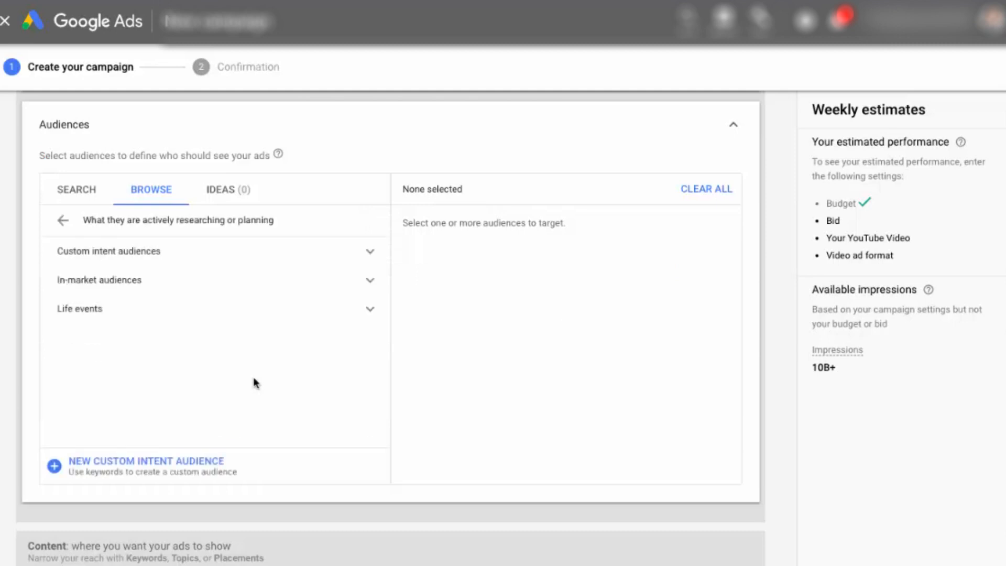
{"action": "left_click", "coordinate": [233, 288]}
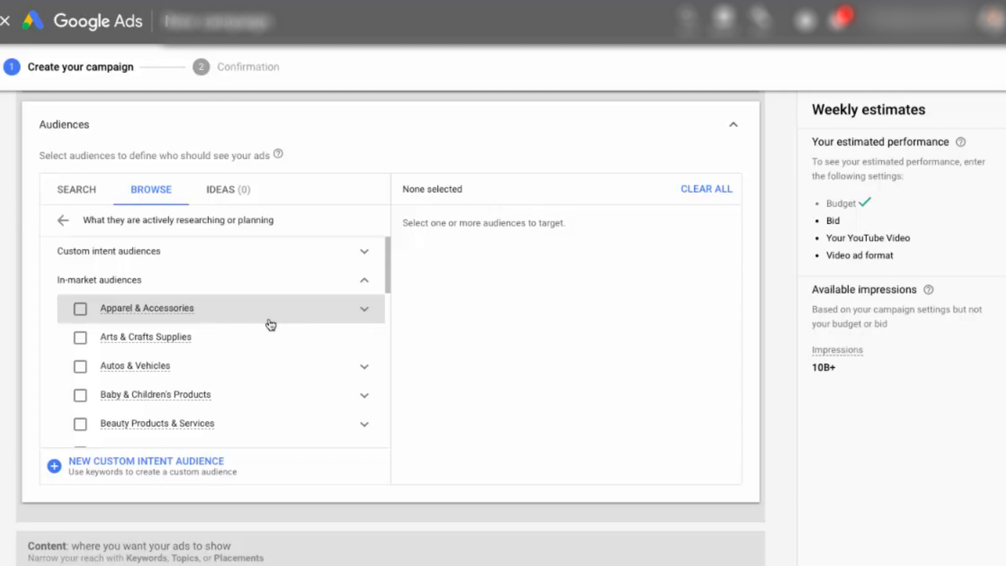
{"action": "scroll", "coordinate": [271, 325], "scroll_direction": "down", "scroll_amount": 3}
{"action": "scroll", "coordinate": [271, 325], "scroll_direction": "down", "scroll_amount": 2}
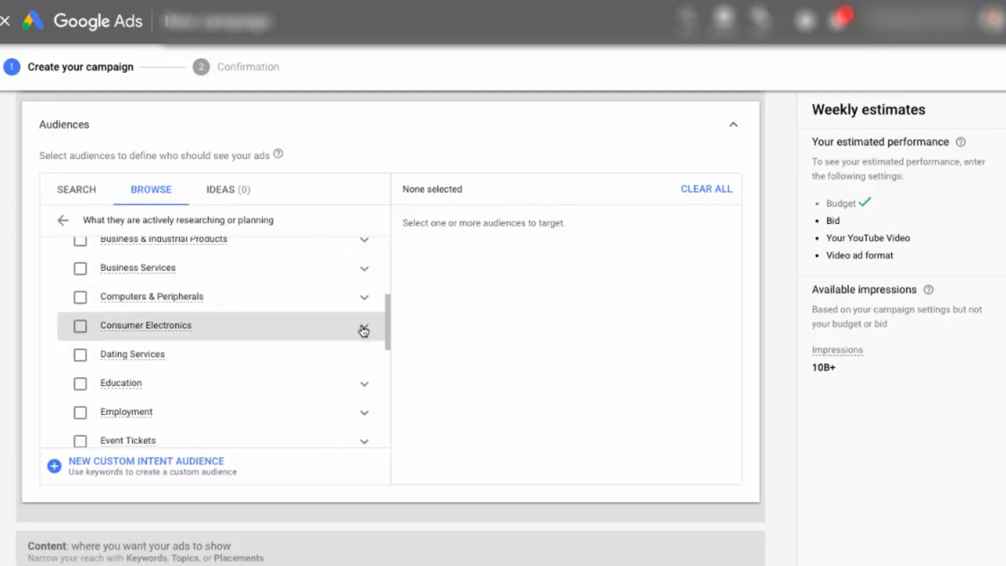
Examine the Consumer Electronics in-market segments, including the Cameras subcategories
{"action": "left_click", "coordinate": [361, 331]}
{"action": "scroll", "coordinate": [298, 348], "scroll_direction": "down", "scroll_amount": 2}
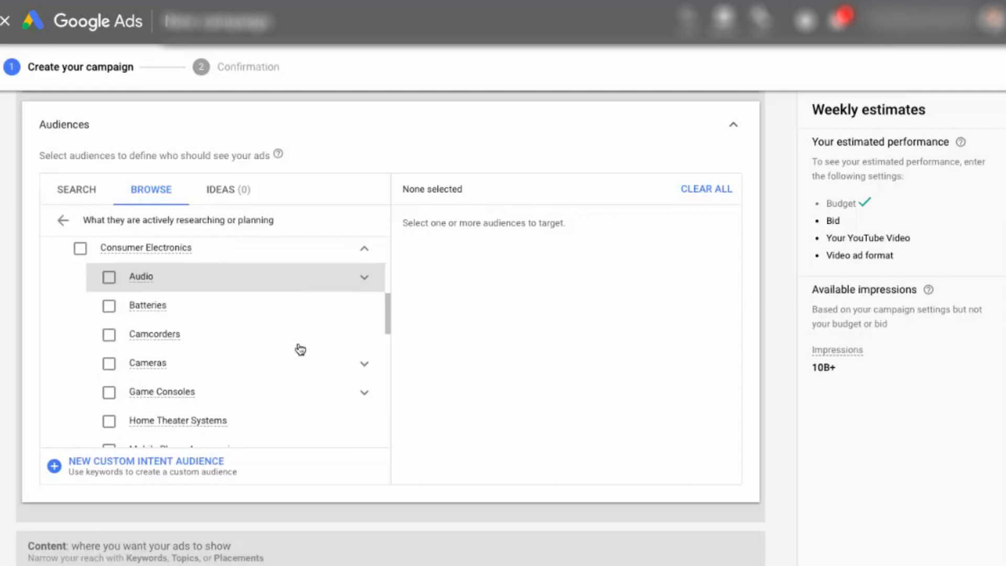
{"action": "left_click", "coordinate": [364, 348]}
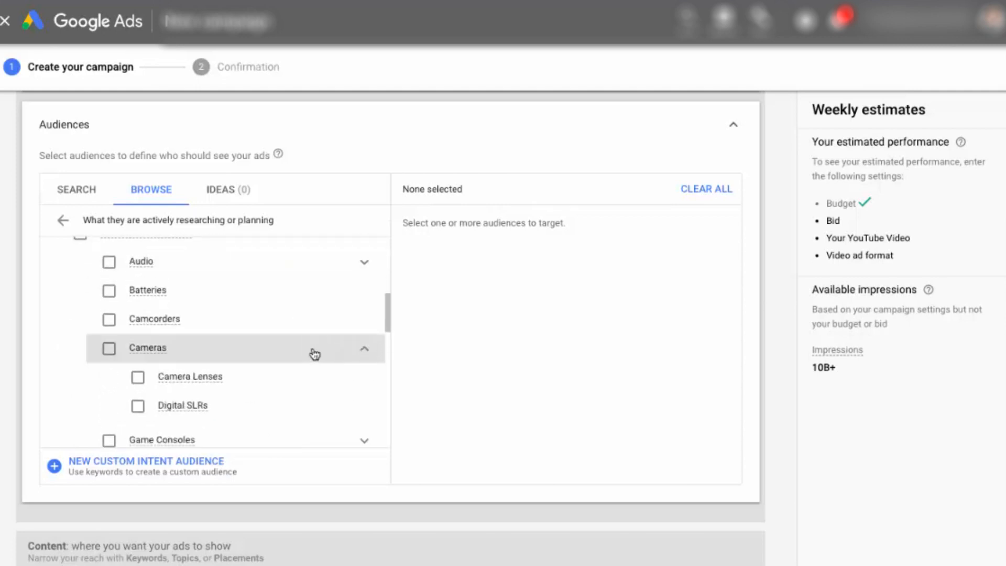
{"action": "scroll", "coordinate": [314, 354], "scroll_direction": "down", "scroll_amount": 1}
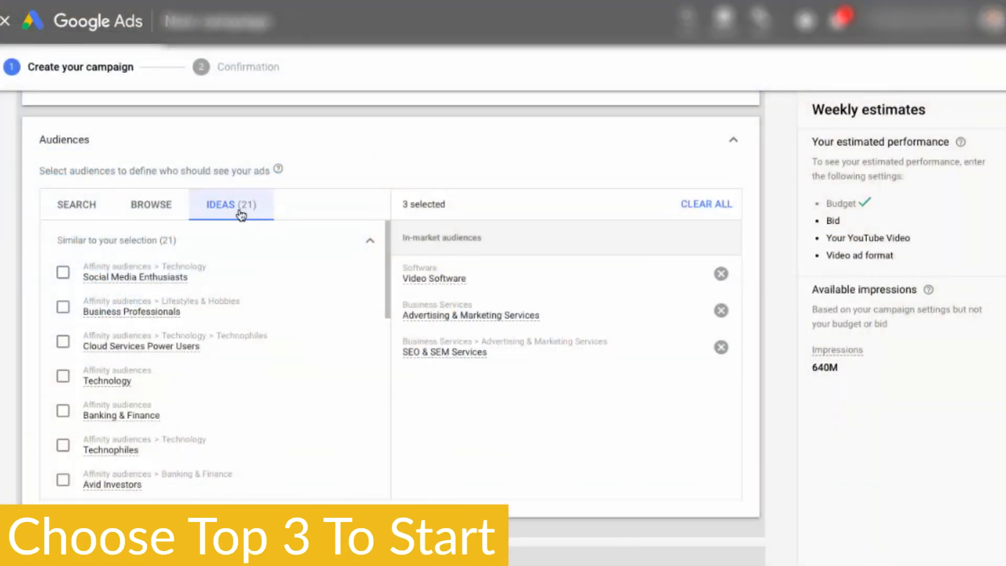
Remove Video Software and SEO & SEM Services from the selected audiences, keeping only Advertising & Marketing Services
{"action": "scroll", "coordinate": [274, 348], "scroll_direction": "down", "scroll_amount": 2}
{"action": "scroll", "coordinate": [274, 348], "scroll_direction": "down", "scroll_amount": 3}
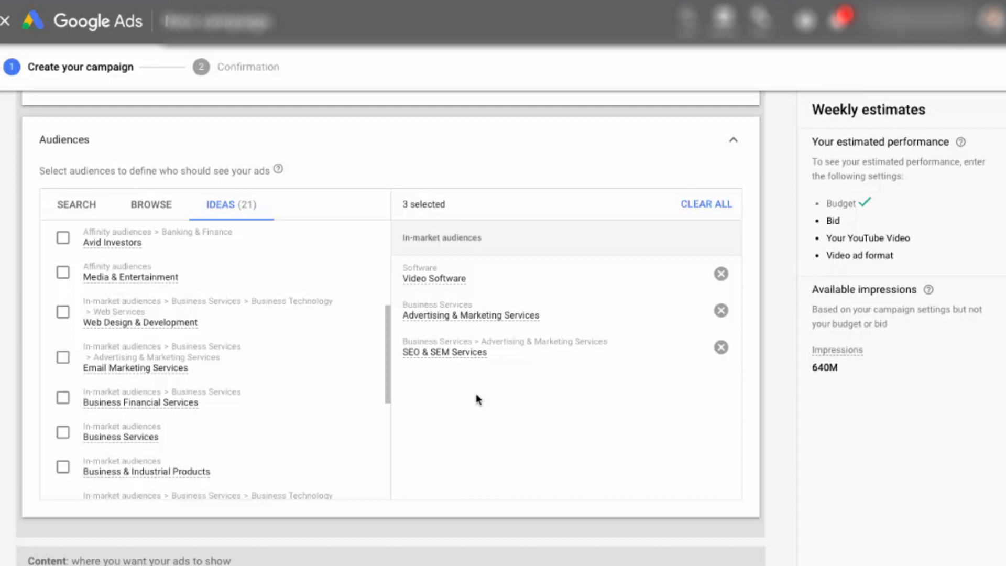
{"action": "left_click", "coordinate": [721, 274]}
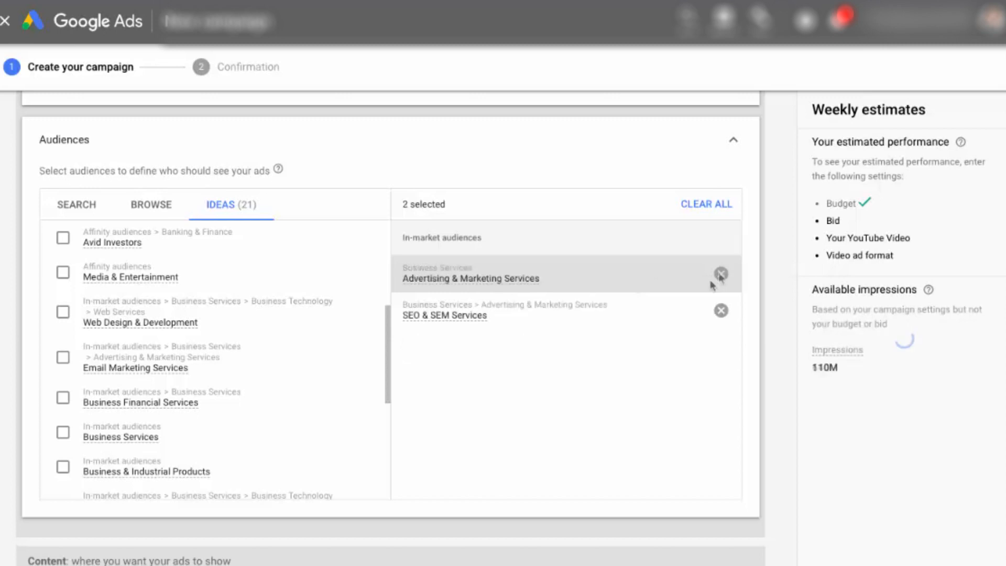
{"action": "left_click", "coordinate": [721, 310]}
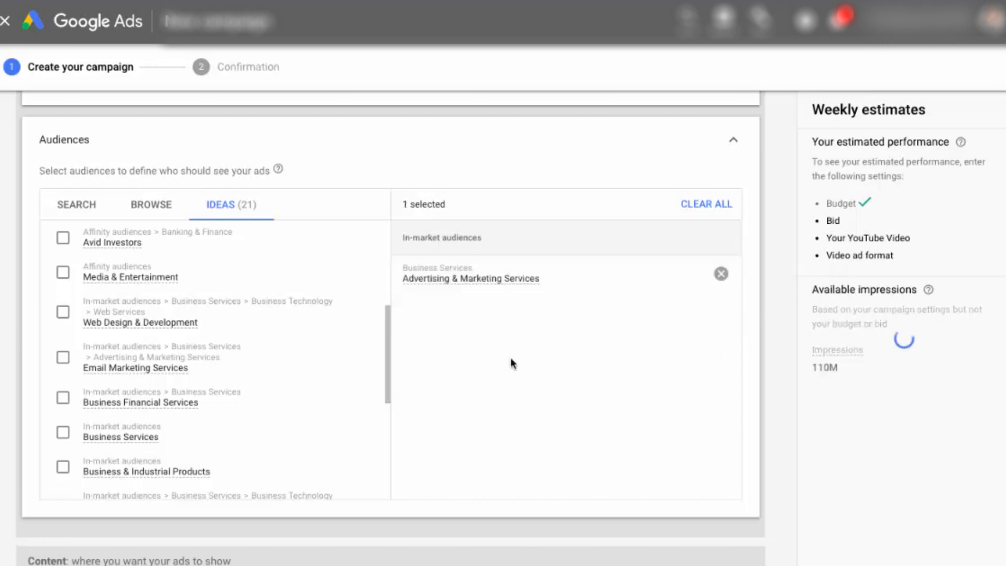
Check the full ad group name from its end back to its beginning
{"action": "scroll", "coordinate": [518, 350], "scroll_direction": "up", "scroll_amount": 1}
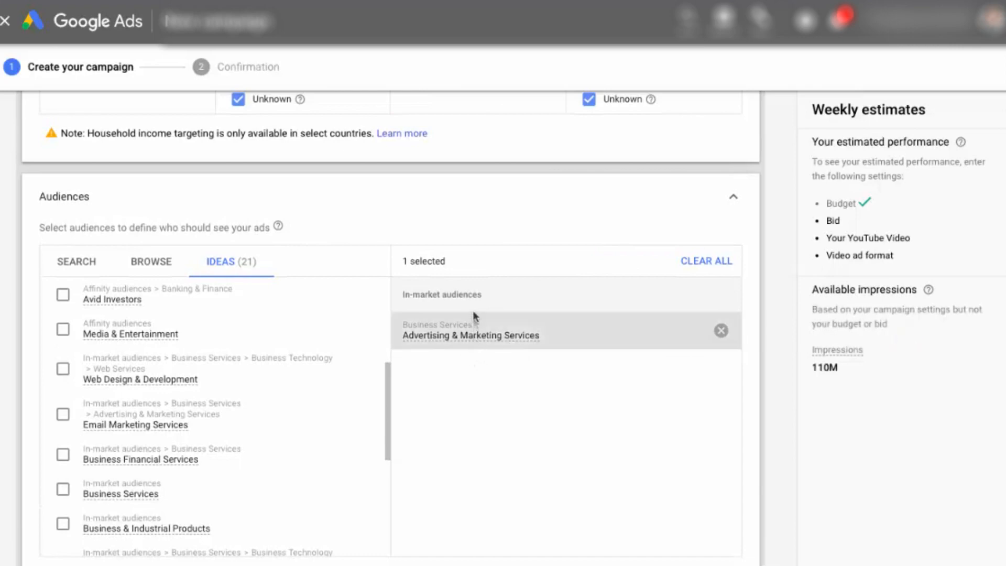
{"action": "scroll", "coordinate": [458, 263], "scroll_direction": "up", "scroll_amount": 5}
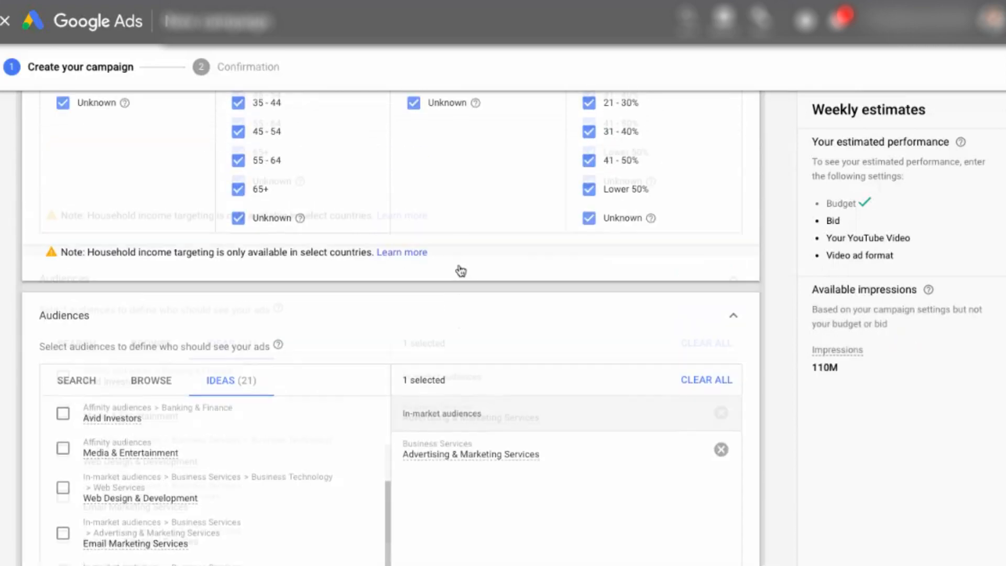
{"action": "scroll", "coordinate": [459, 266], "scroll_direction": "up", "scroll_amount": 3}
{"action": "left_click", "coordinate": [364, 149]}
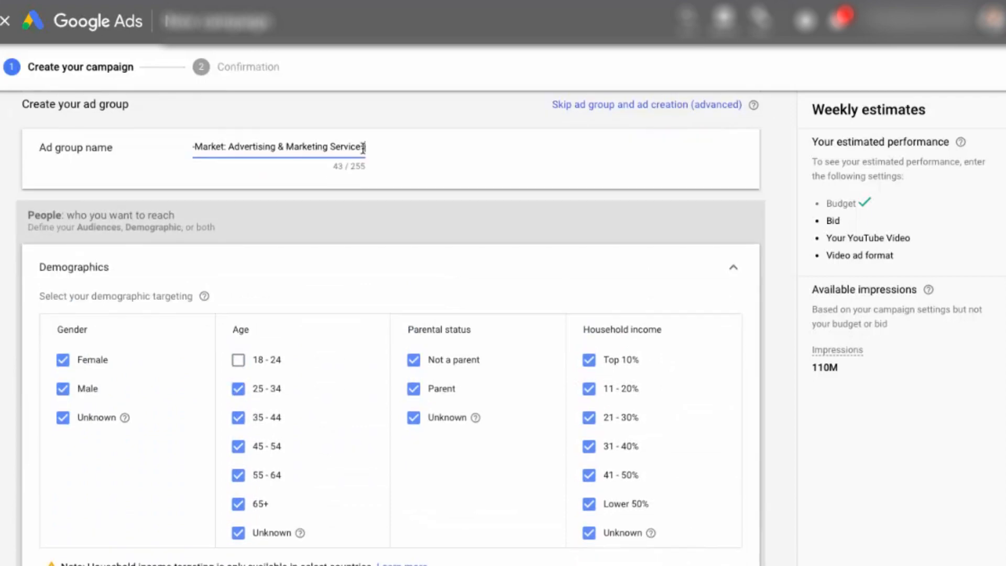
{"action": "key", "text": "Home"}
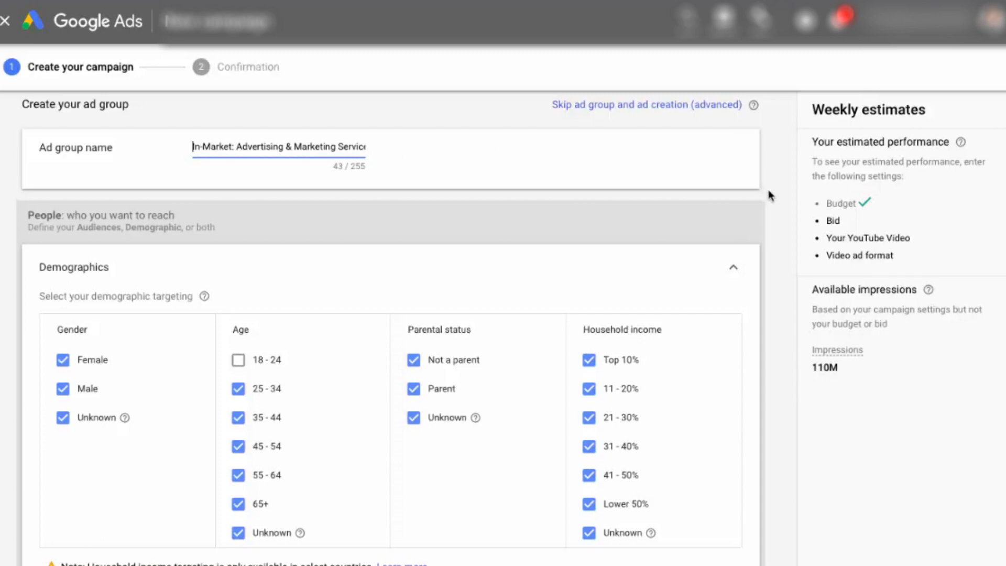
Leave keywords, topics and placements unrestricted and set the maximum CPV bid to $0.10
{"action": "scroll", "coordinate": [769, 194], "scroll_direction": "down", "scroll_amount": 6}
{"action": "scroll", "coordinate": [769, 191], "scroll_direction": "down", "scroll_amount": 4}
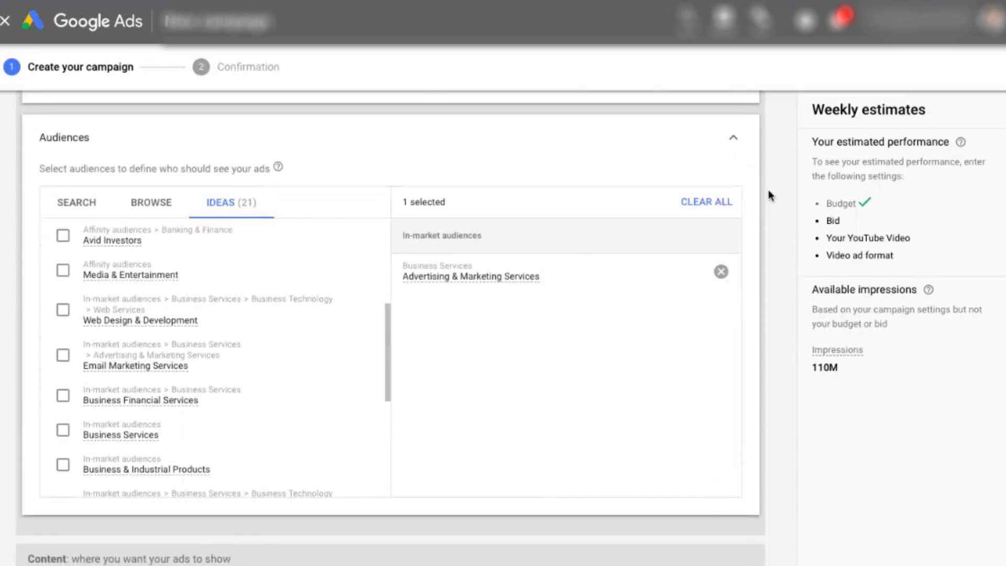
{"action": "scroll", "coordinate": [768, 195], "scroll_direction": "down", "scroll_amount": 1}
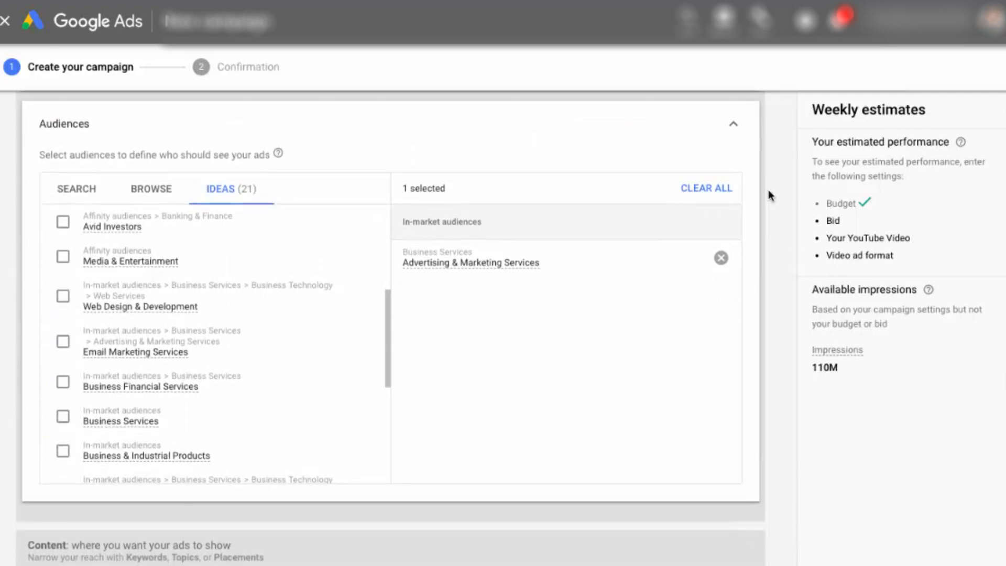
{"action": "scroll", "coordinate": [768, 195], "scroll_direction": "down", "scroll_amount": 3}
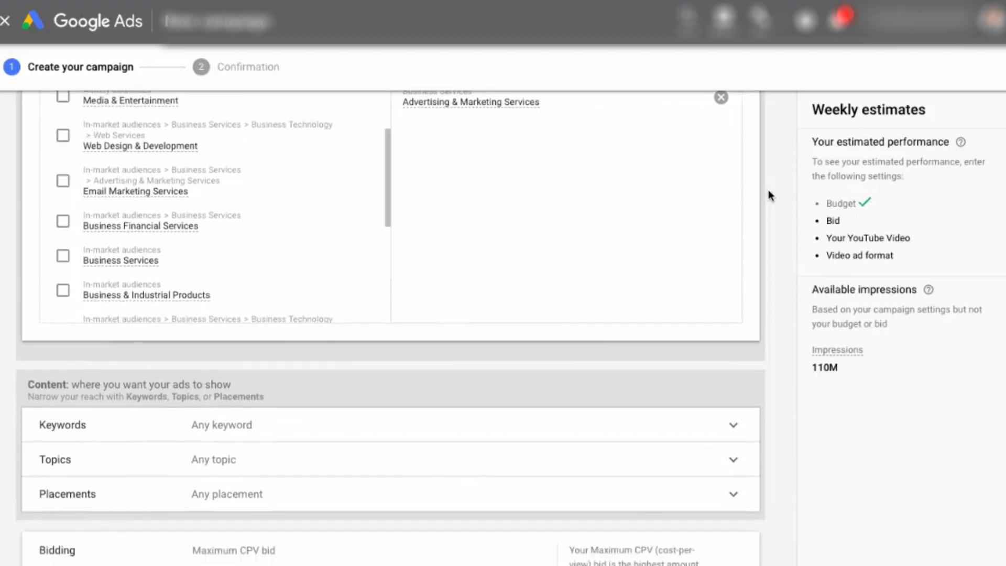
{"action": "scroll", "coordinate": [768, 196], "scroll_direction": "down", "scroll_amount": 3}
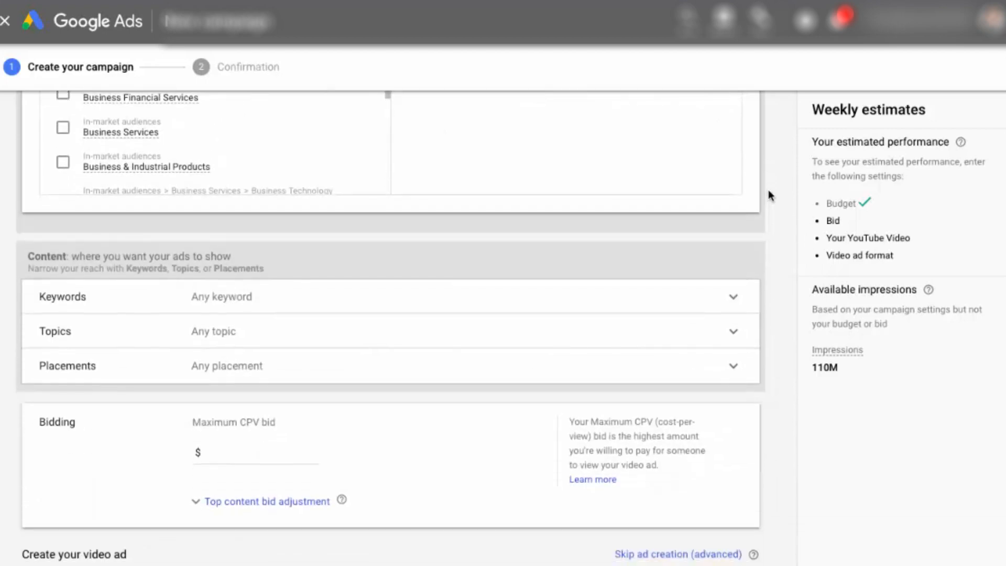
{"action": "scroll", "coordinate": [768, 196], "scroll_direction": "down", "scroll_amount": 2}
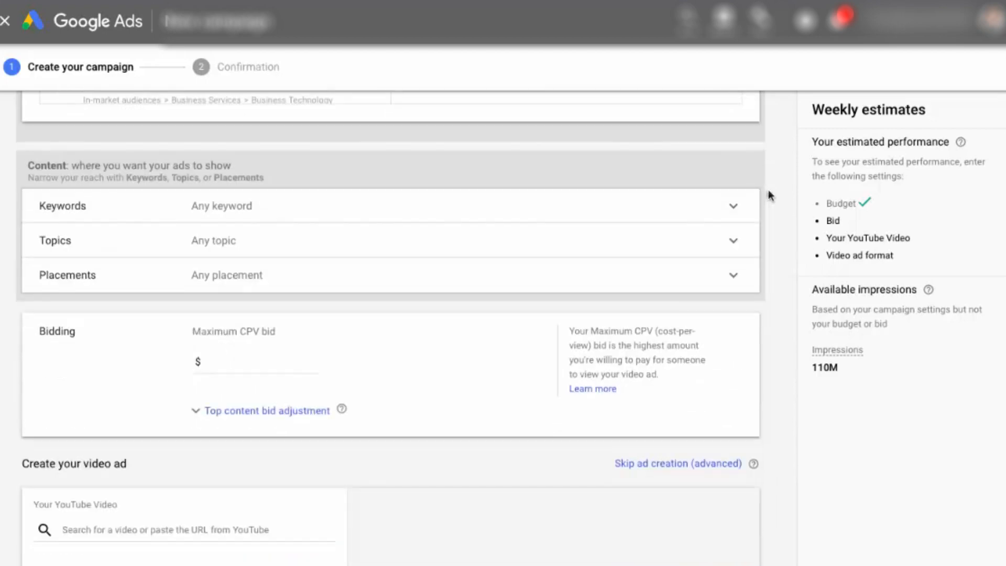
{"action": "left_click", "coordinate": [292, 350]}
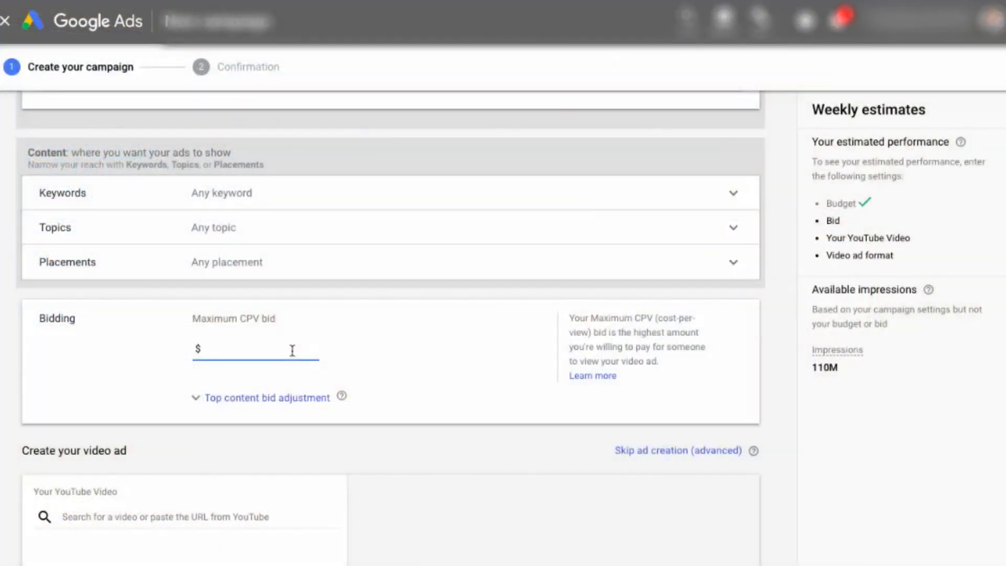
{"action": "type", "text": "0.10"}
{"action": "left_click", "coordinate": [490, 305]}
Switch to the campaign document in Google Docs and copy the YouTube link of the YTM|YTAD1 - H1V1 video
{"action": "scroll", "coordinate": [490, 305], "scroll_direction": "down", "scroll_amount": 2}
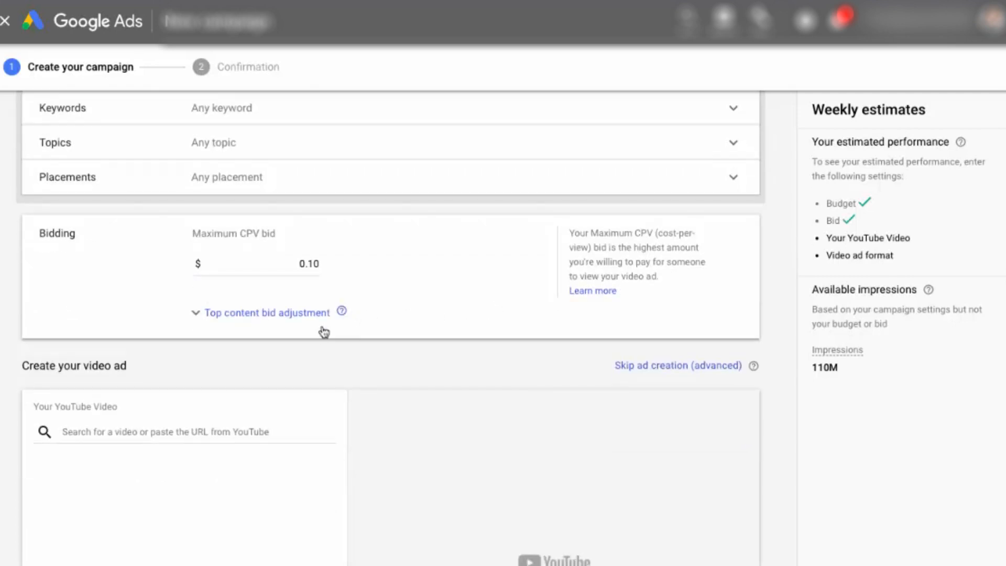
{"action": "scroll", "coordinate": [270, 396], "scroll_direction": "down", "scroll_amount": 2}
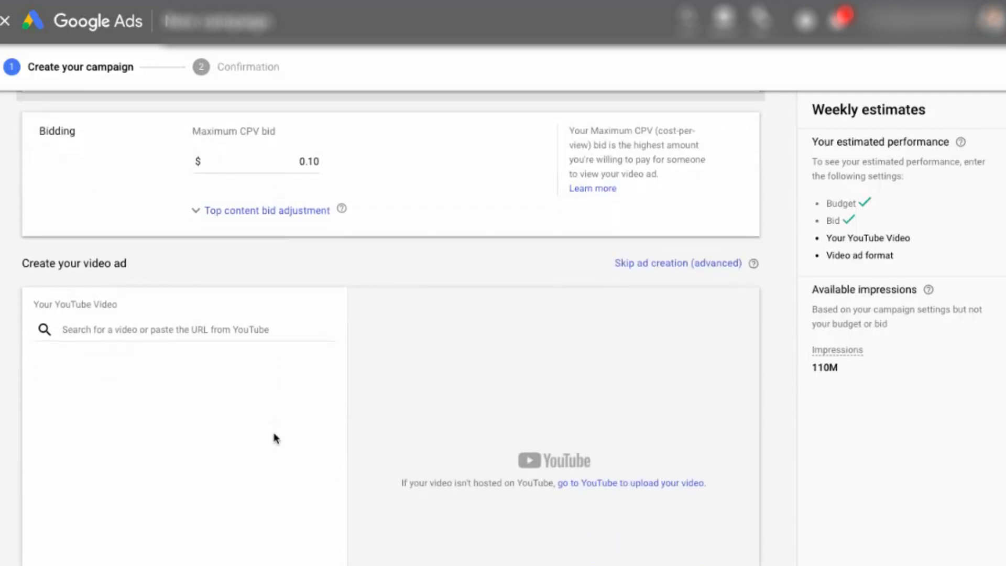
{"action": "scroll", "coordinate": [273, 438], "scroll_direction": "down", "scroll_amount": 2}
{"action": "scroll", "coordinate": [273, 434], "scroll_direction": "down", "scroll_amount": 1}
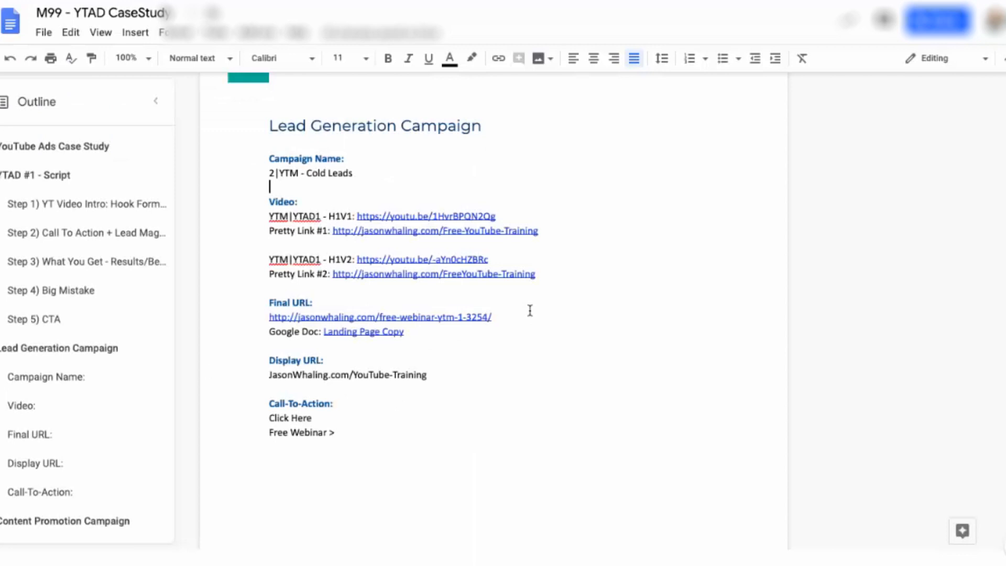
{"action": "left_click_drag", "start_coordinate": [496, 216], "coordinate": [355, 216]}
{"action": "key", "text": "ctrl+c"}
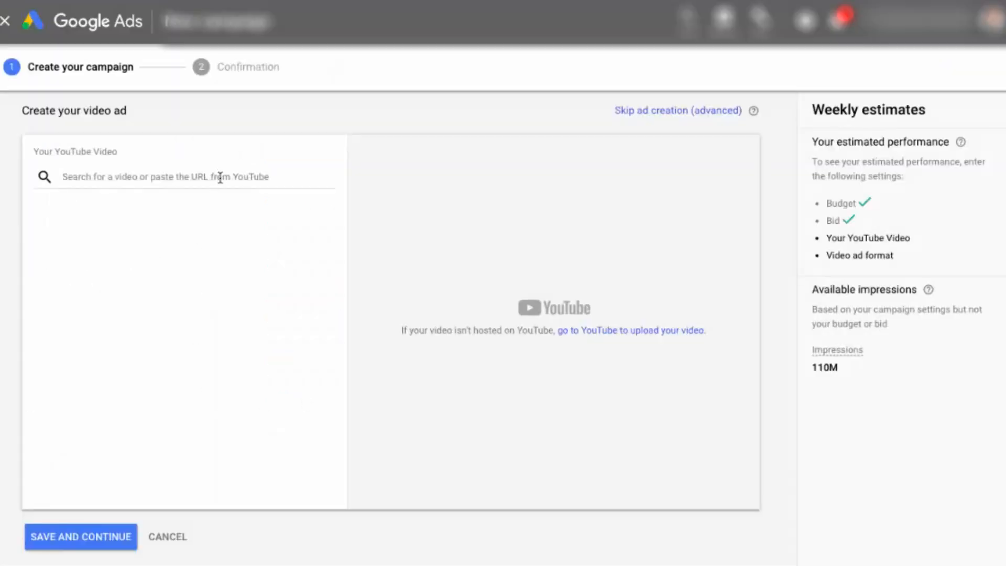
In Google Ads, set the copied link as the ad's YouTube video and choose the in-stream ad format
{"action": "left_click", "coordinate": [220, 177]}
{"action": "key", "text": "ctrl+v"}
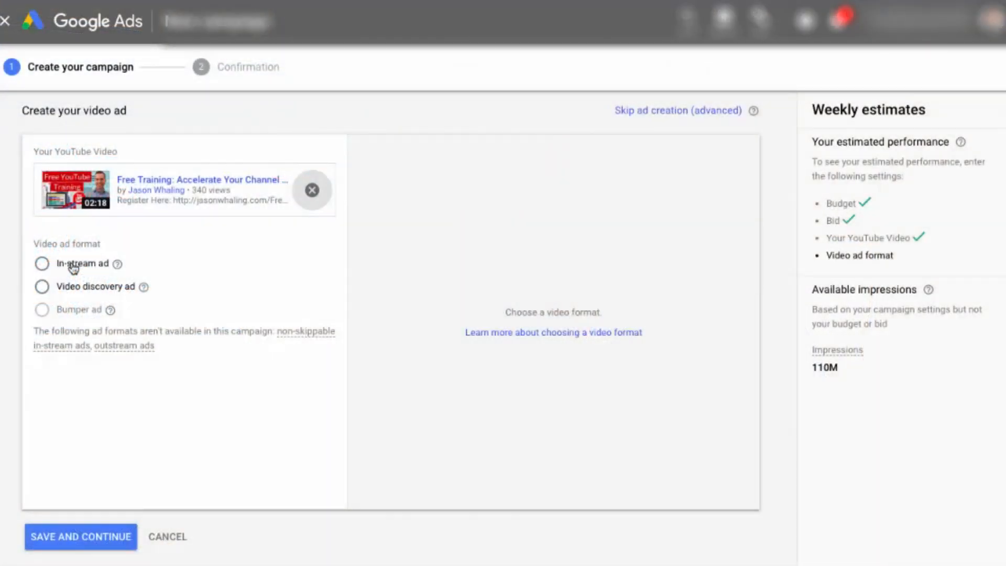
{"action": "left_click", "coordinate": [73, 268]}
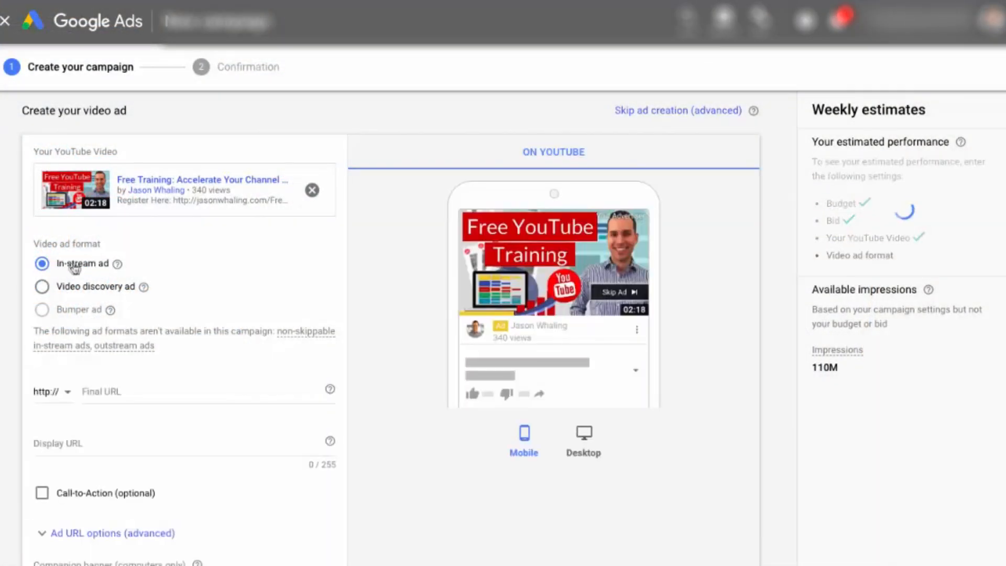
Review the in-stream ad's final URL and display URL entries
{"action": "scroll", "coordinate": [231, 294], "scroll_direction": "down", "scroll_amount": 1}
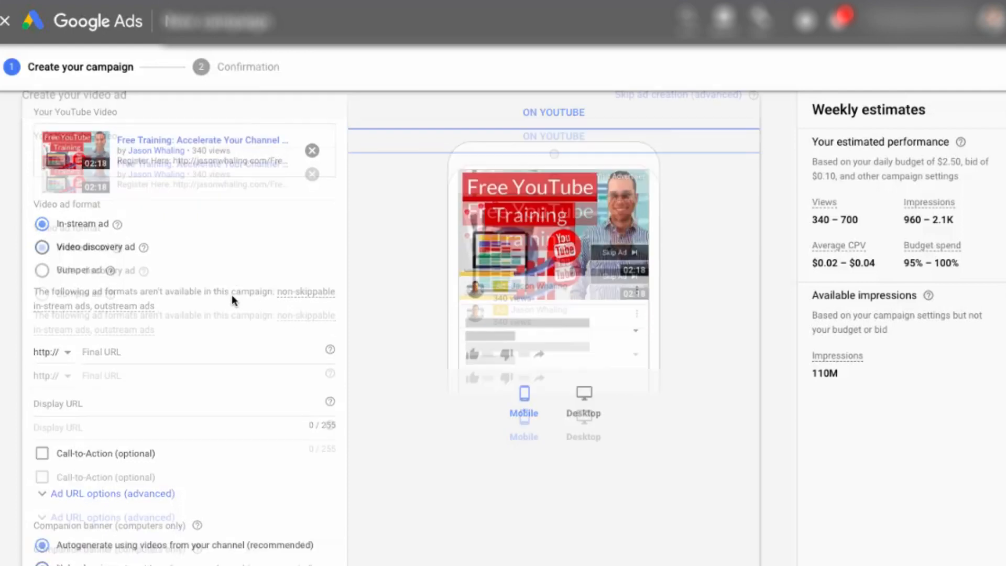
{"action": "scroll", "coordinate": [227, 253], "scroll_direction": "down", "scroll_amount": 1}
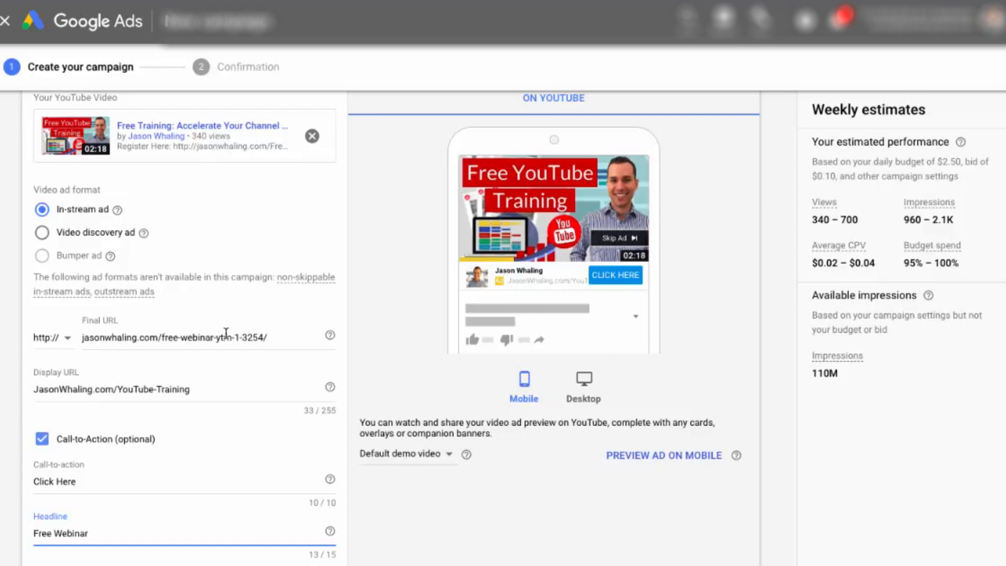
{"action": "left_click", "coordinate": [225, 335]}
{"action": "scroll", "coordinate": [226, 335], "scroll_direction": "down", "scroll_amount": 1}
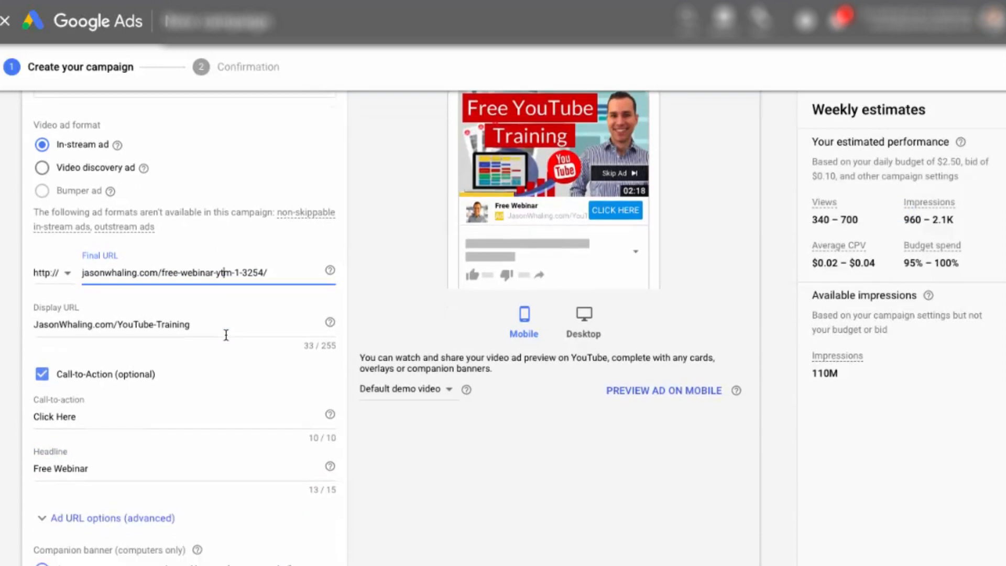
{"action": "left_click", "coordinate": [208, 317]}
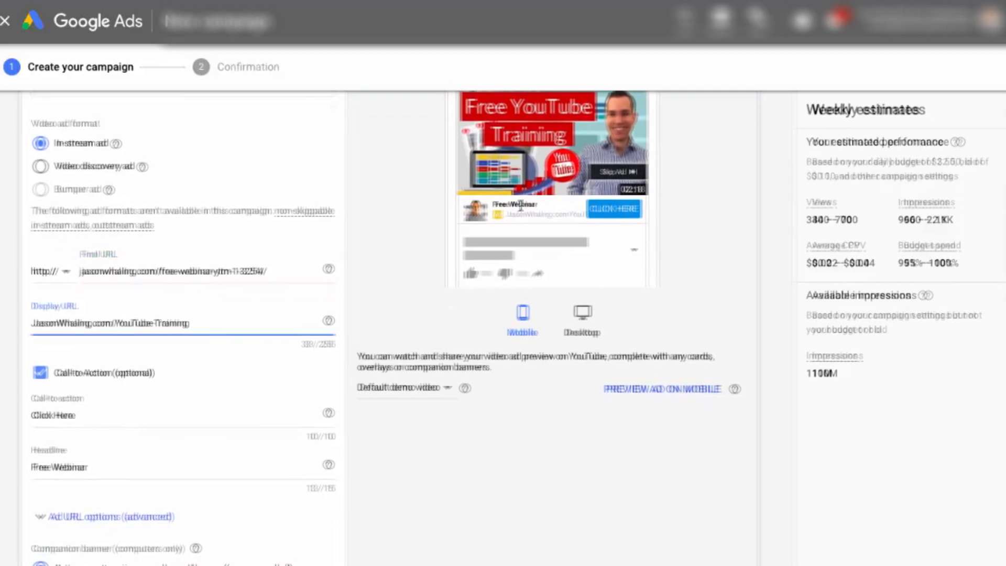
Switch the ad preview to desktop and examine how the call-to-action and headline are laid out
{"action": "left_click", "coordinate": [583, 316]}
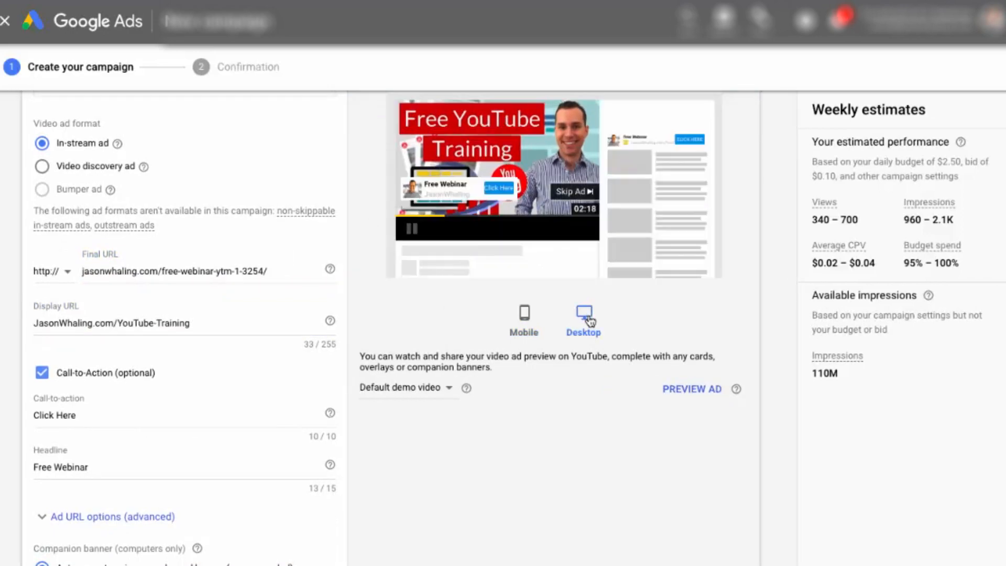
{"action": "scroll", "coordinate": [591, 322], "scroll_direction": "up", "scroll_amount": 1}
{"action": "scroll", "coordinate": [591, 322], "scroll_direction": "up", "scroll_amount": 1}
{"action": "scroll", "coordinate": [589, 318], "scroll_direction": "down", "scroll_amount": 1}
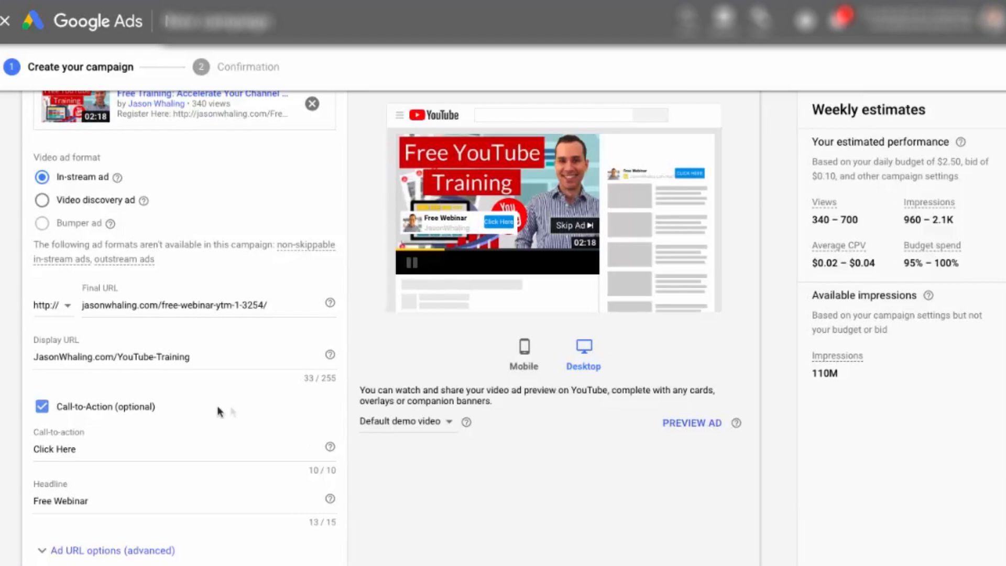
Review the call-to-action, headline and companion banner settings, and compare the ad's mobile and desktop previews
{"action": "scroll", "coordinate": [190, 434], "scroll_direction": "down", "scroll_amount": 2}
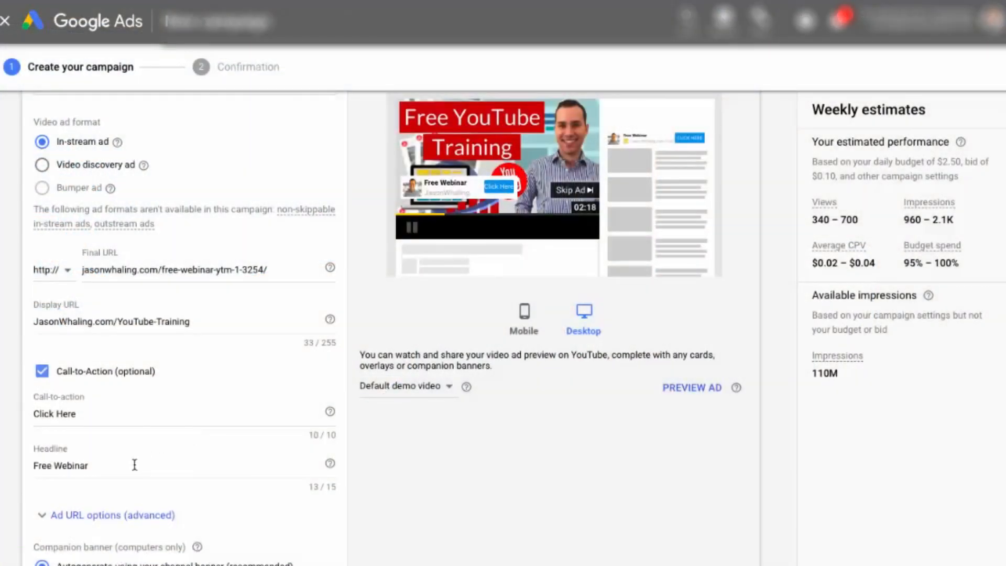
{"action": "scroll", "coordinate": [224, 443], "scroll_direction": "down", "scroll_amount": 2}
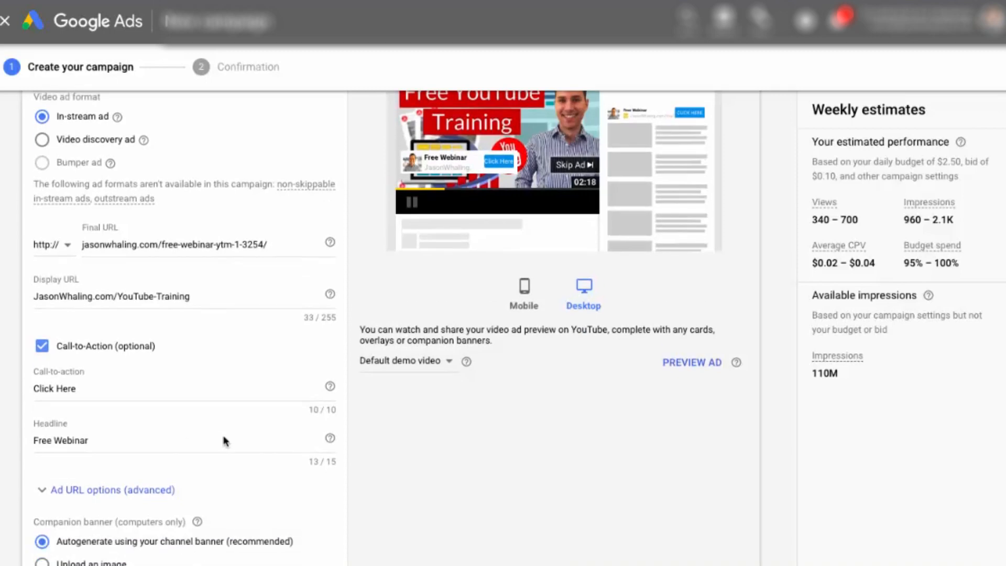
{"action": "scroll", "coordinate": [148, 474], "scroll_direction": "down", "scroll_amount": 1}
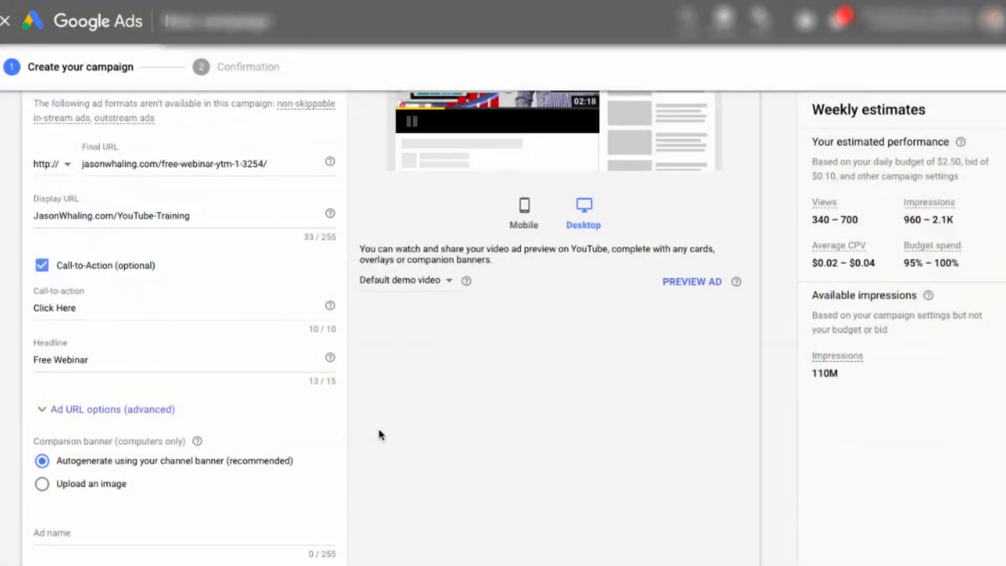
{"action": "scroll", "coordinate": [380, 436], "scroll_direction": "up", "scroll_amount": 3}
{"action": "scroll", "coordinate": [381, 436], "scroll_direction": "up", "scroll_amount": 3}
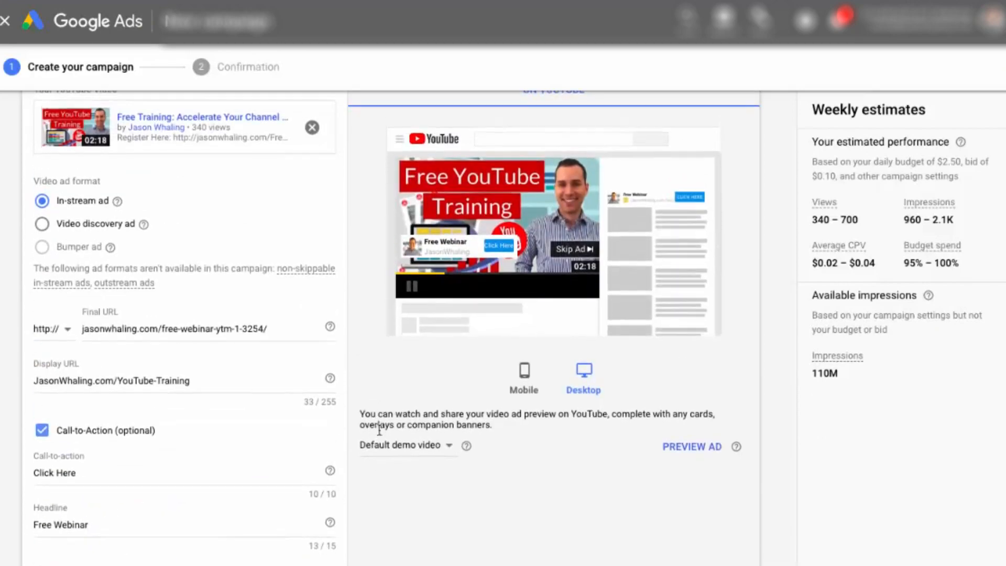
{"action": "scroll", "coordinate": [381, 407], "scroll_direction": "down", "scroll_amount": 1}
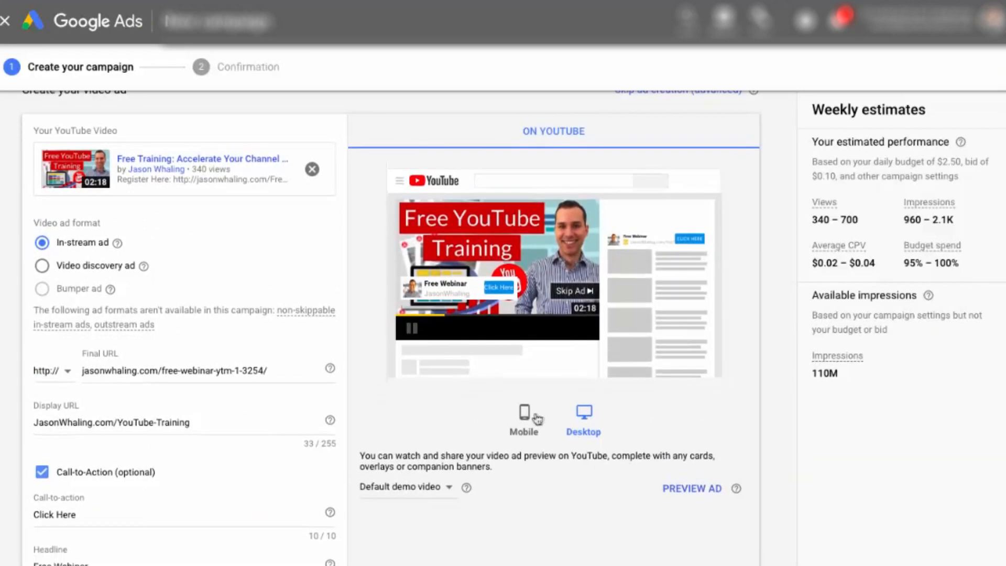
{"action": "left_click", "coordinate": [536, 417]}
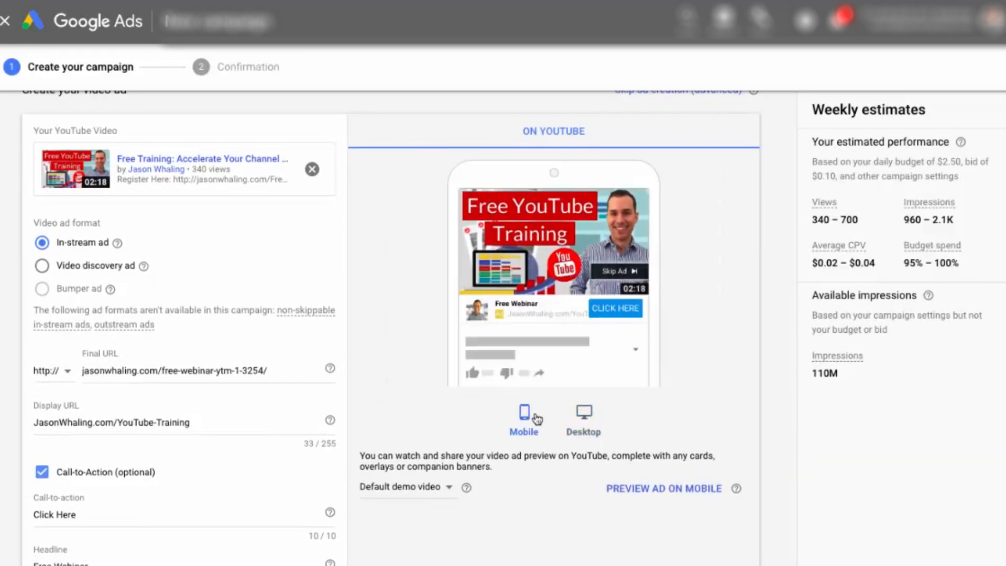
{"action": "left_click", "coordinate": [579, 421]}
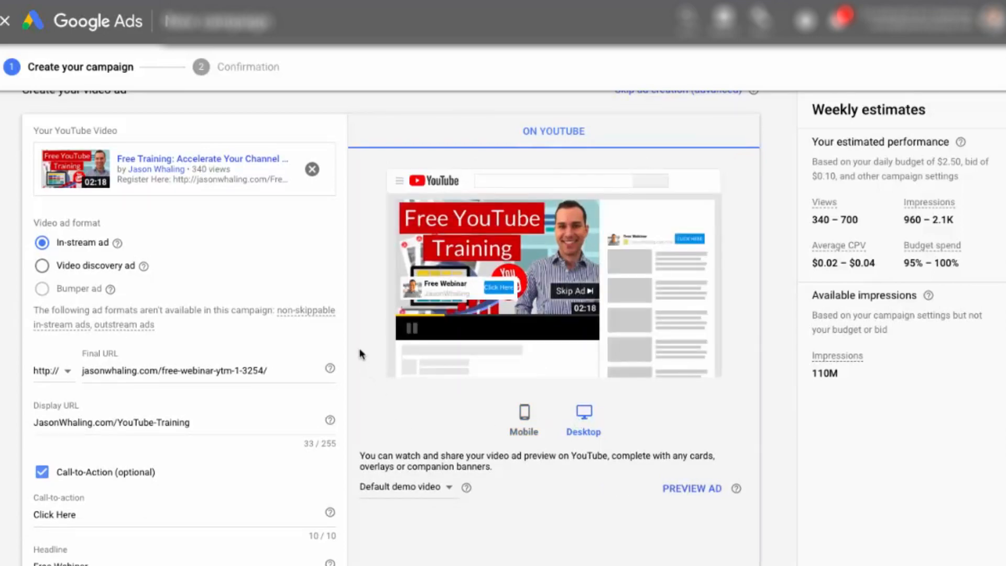
Name the ad YTM|YTAD1 - H1V1, save the campaign and continue to it
{"action": "scroll", "coordinate": [360, 354], "scroll_direction": "down", "scroll_amount": 6}
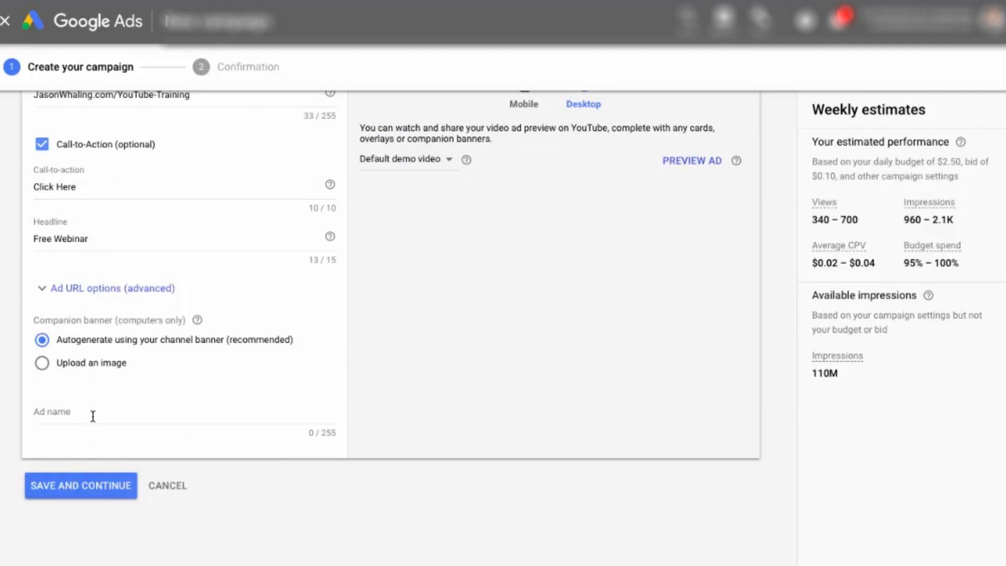
{"action": "left_click", "coordinate": [93, 416]}
{"action": "type", "text": "YTM|YTAD1 - H1V1"}
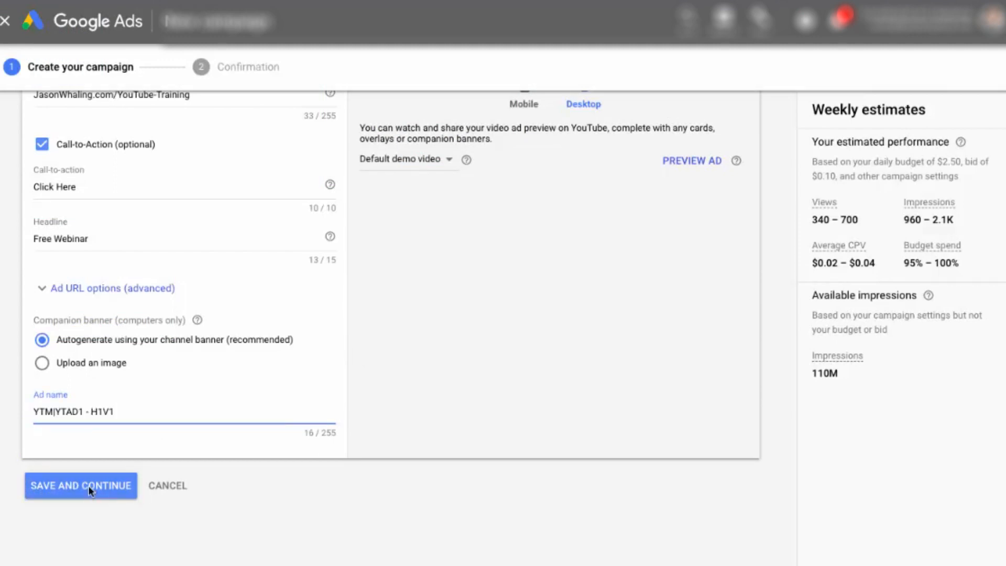
{"action": "left_click", "coordinate": [88, 485]}
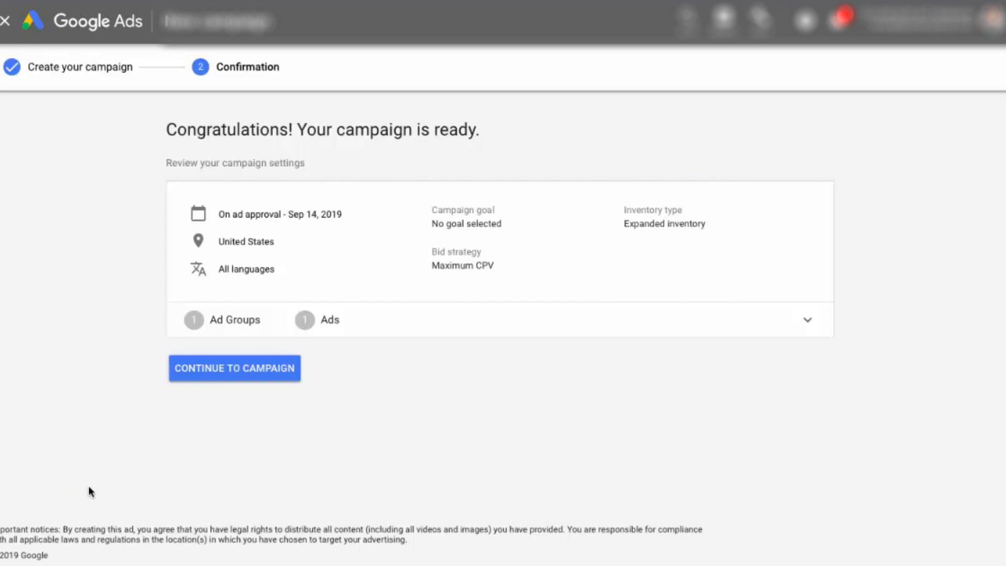
{"action": "left_click", "coordinate": [267, 373]}
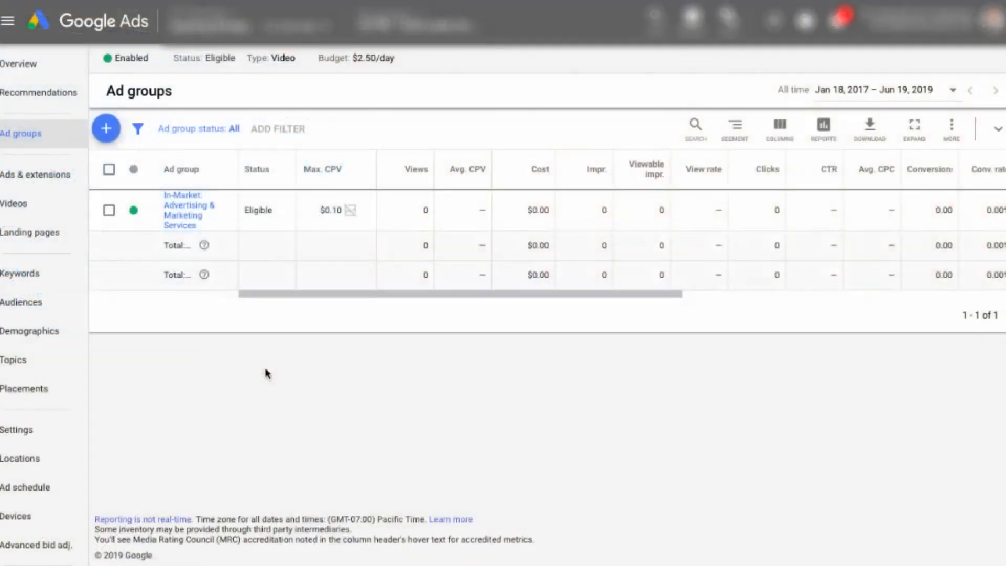
In the In-Market: Advertising & Marketing Services ad group, start a second video ad using the copied YouTube link
{"action": "left_click", "coordinate": [186, 226]}
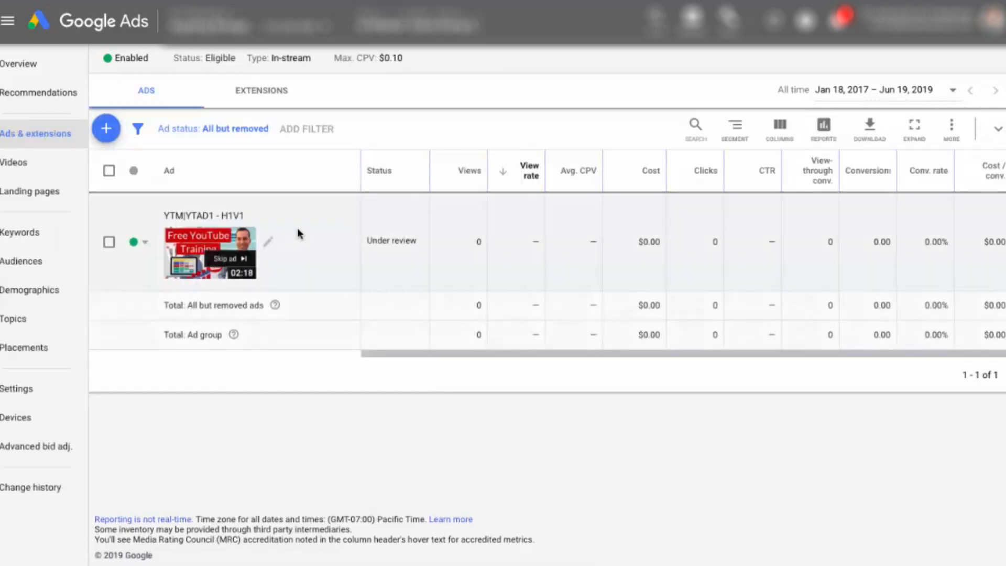
{"action": "left_click", "coordinate": [106, 128]}
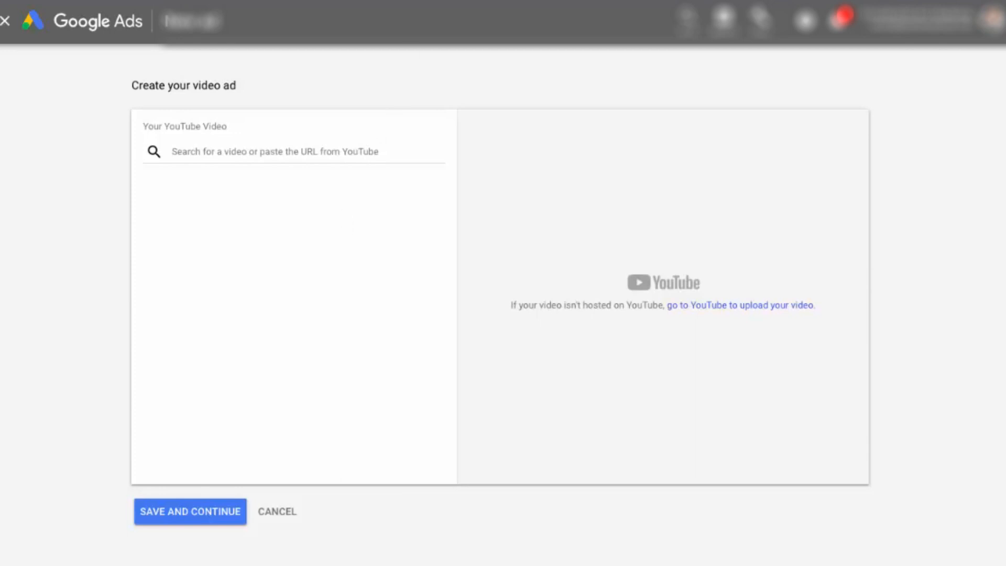
{"action": "key", "text": "ctrl+v"}
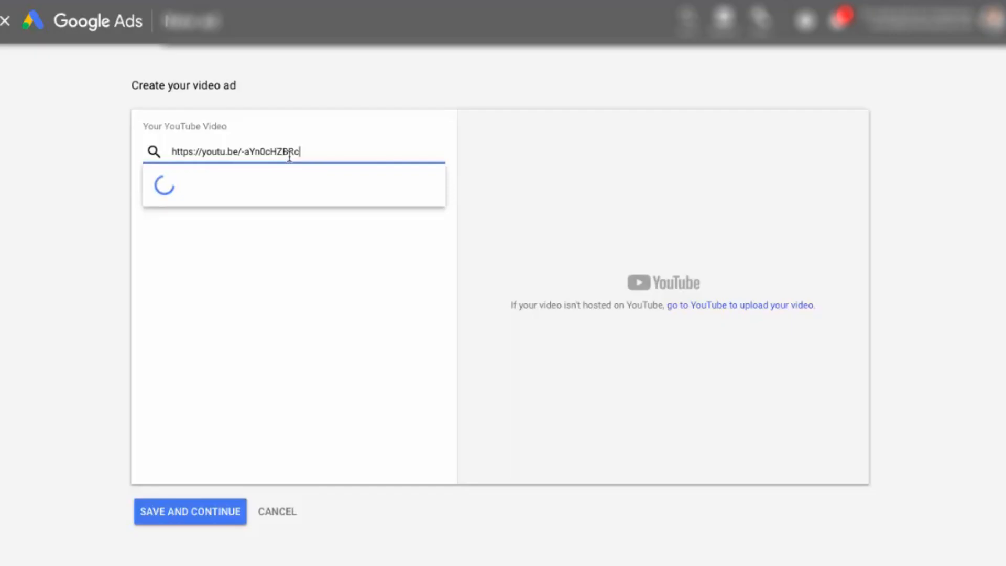
{"action": "left_click", "coordinate": [264, 166]}
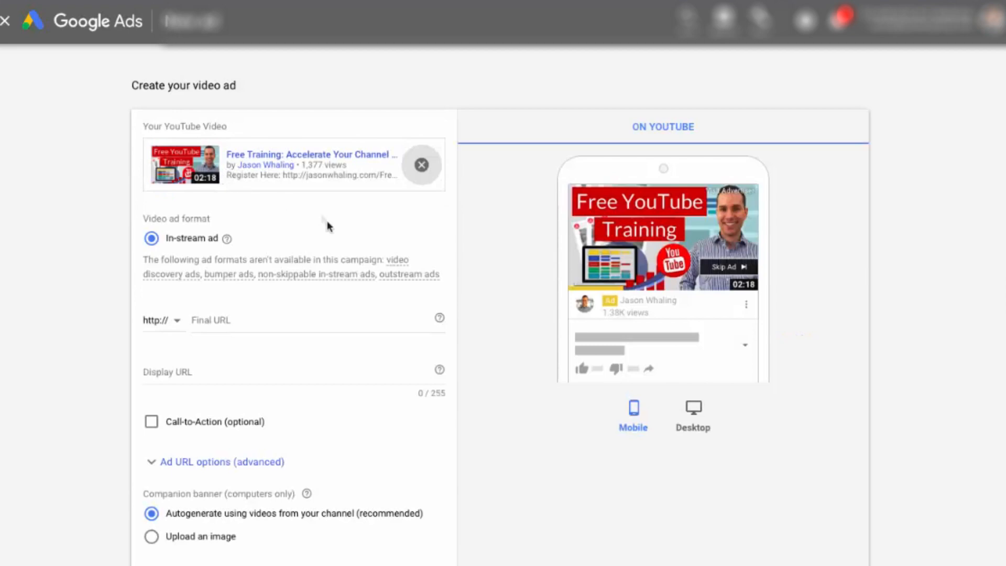
Complete the second ad with the webinar final URL, YouTube-Training display URL, call-to-action Click Here, headline Free Webinar and name YTM|YTAD1 - H1V2, and save it
{"action": "scroll", "coordinate": [331, 247], "scroll_direction": "down", "scroll_amount": 2}
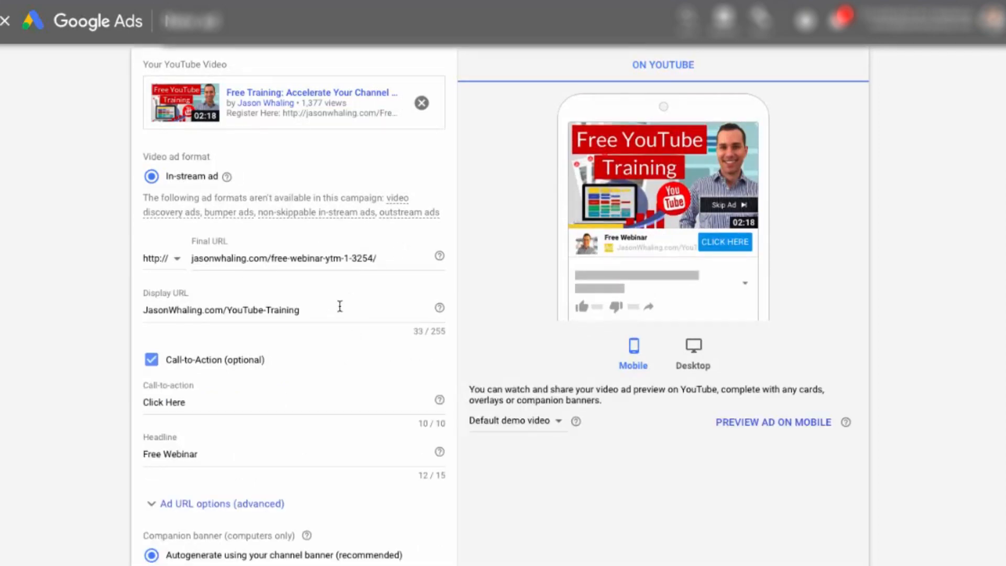
{"action": "scroll", "coordinate": [339, 306], "scroll_direction": "down", "scroll_amount": 3}
{"action": "scroll", "coordinate": [339, 306], "scroll_direction": "up", "scroll_amount": 2}
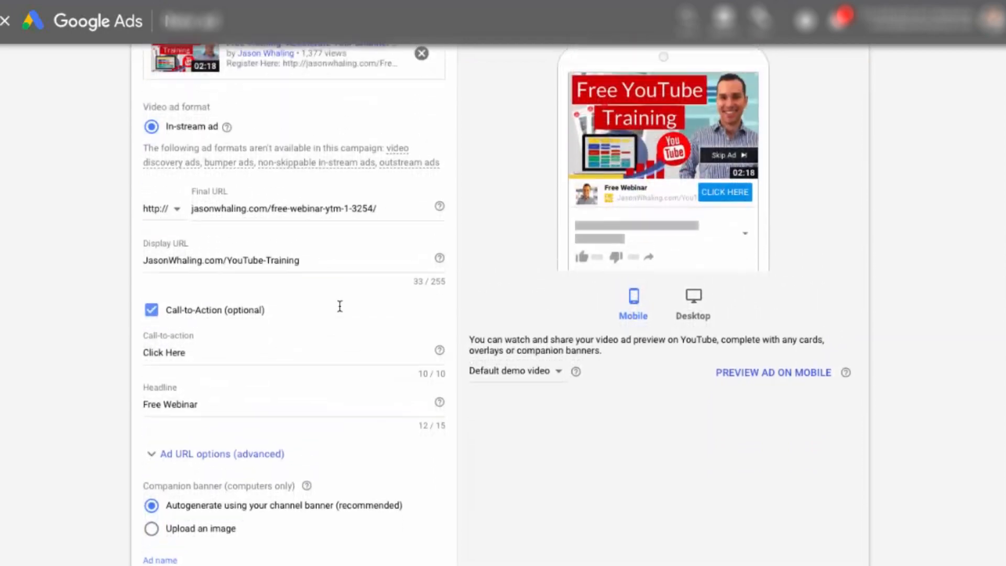
{"action": "scroll", "coordinate": [340, 306], "scroll_direction": "up", "scroll_amount": 1}
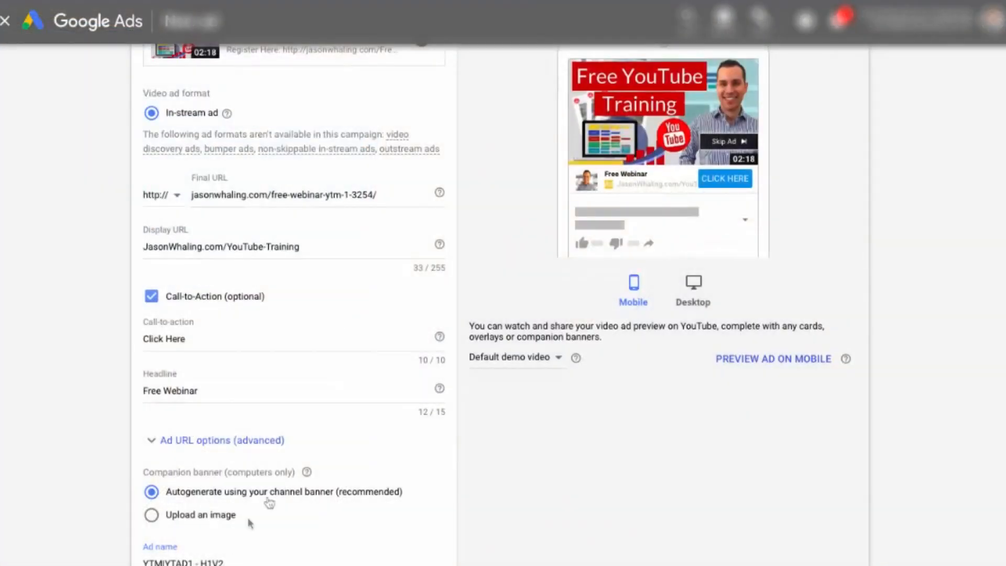
{"action": "scroll", "coordinate": [293, 464], "scroll_direction": "down", "scroll_amount": 1}
{"action": "scroll", "coordinate": [294, 465], "scroll_direction": "down", "scroll_amount": 3}
{"action": "left_click", "coordinate": [184, 521]}
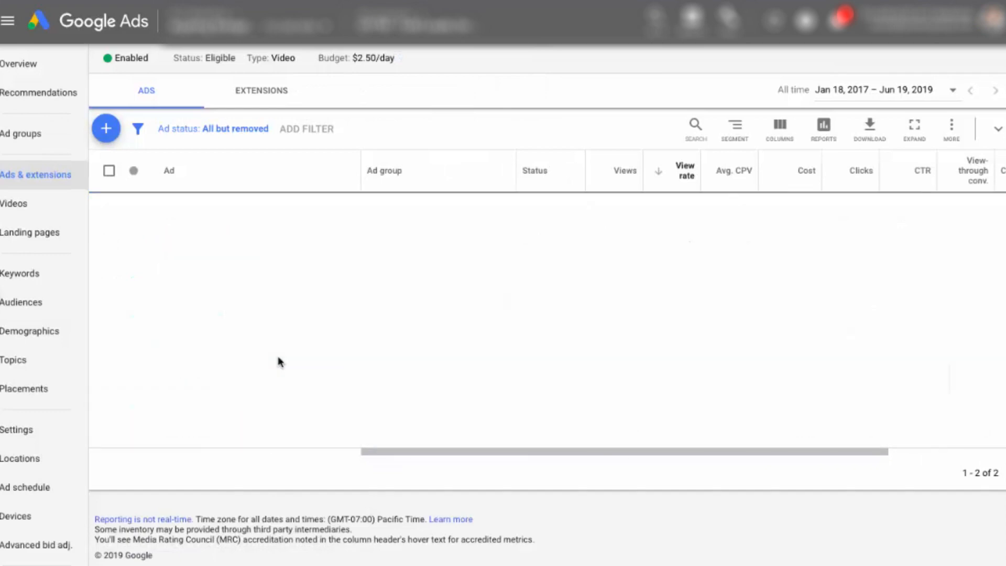
Start a new ad group in the campaign and name it In-Market: SEM & SEO
{"action": "left_click", "coordinate": [47, 144]}
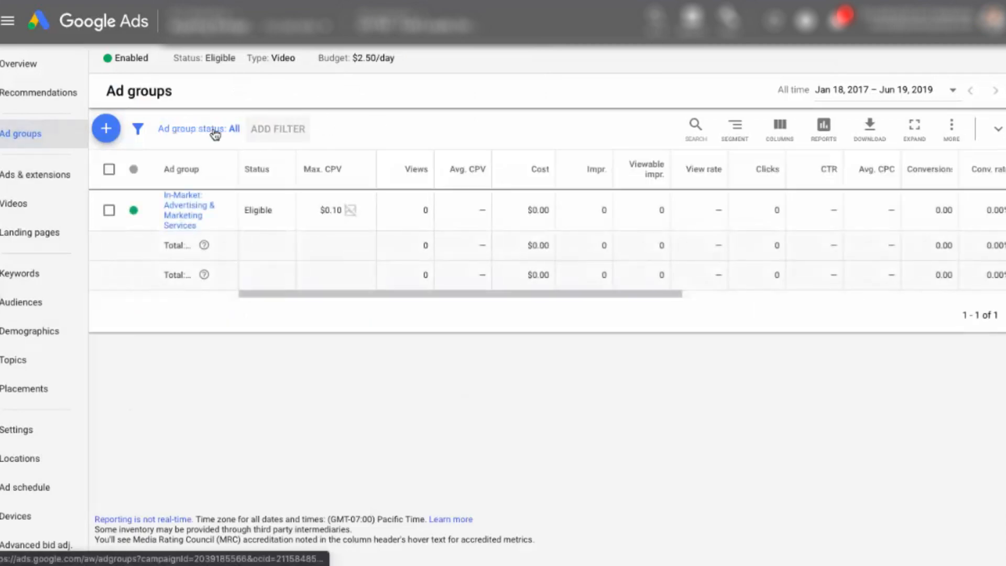
{"action": "left_click", "coordinate": [105, 130]}
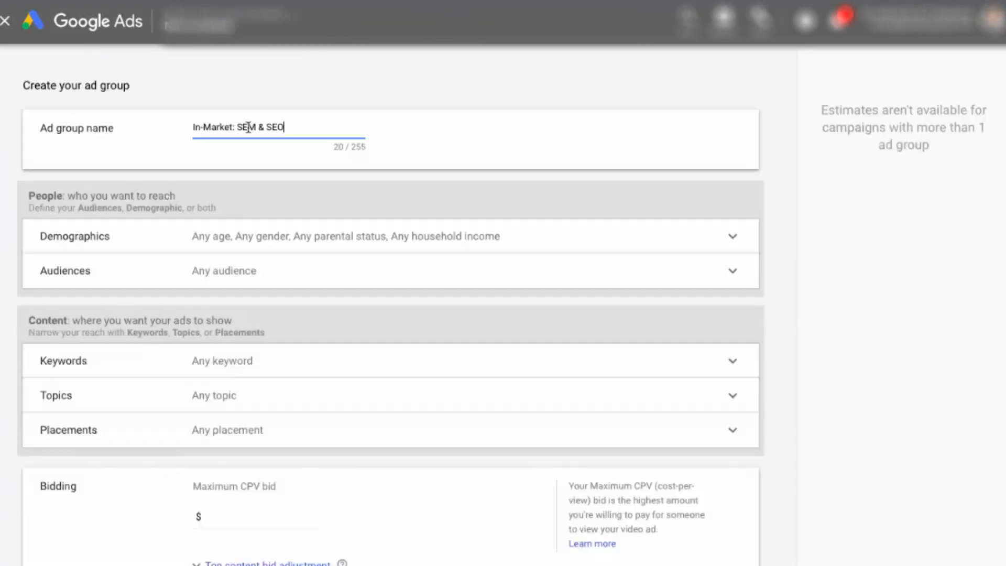
{"action": "scroll", "coordinate": [441, 144], "scroll_direction": "down", "scroll_amount": 1}
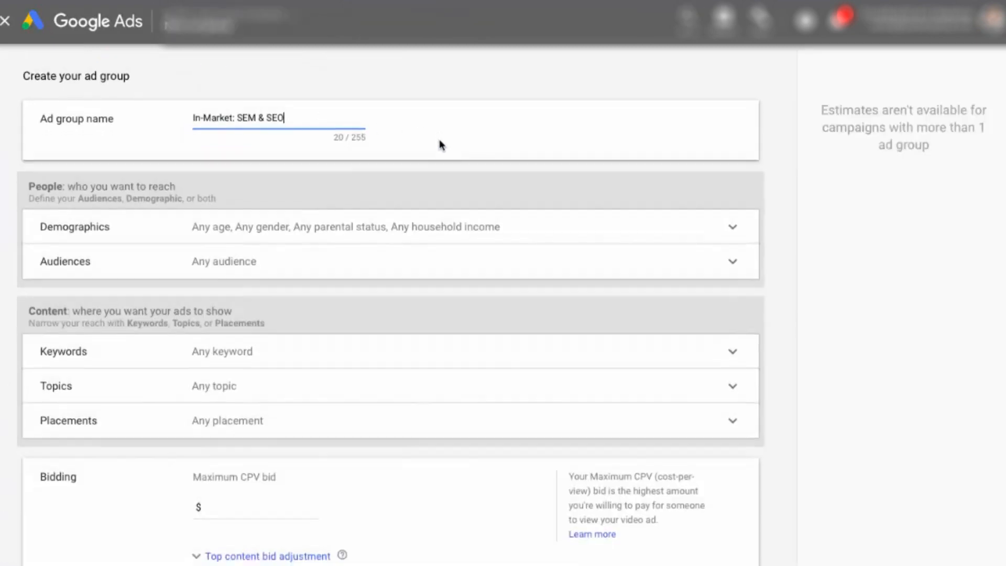
Check the new ad group's demographic options and target the in-market audience SEO & SEM Services
{"action": "left_click", "coordinate": [314, 219]}
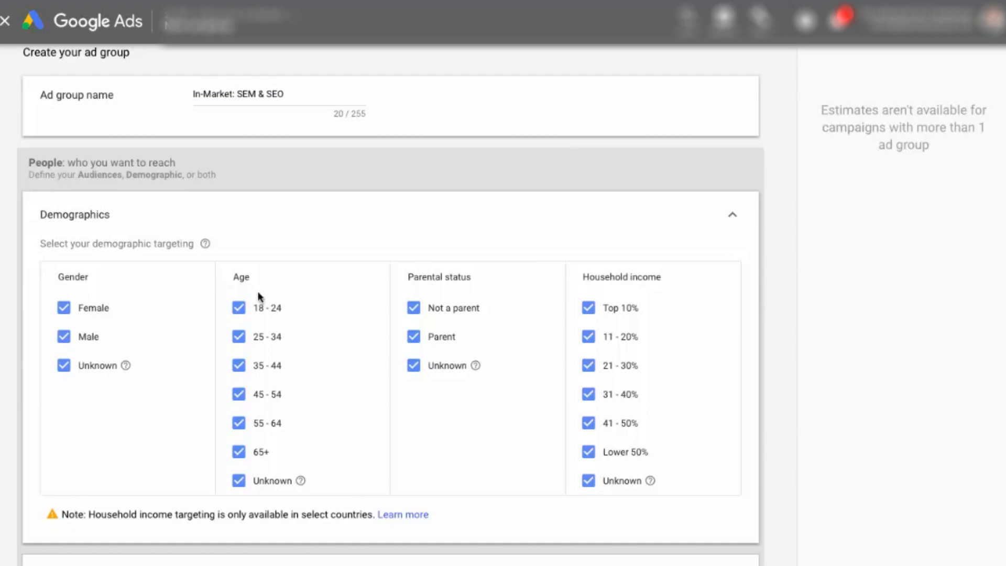
{"action": "scroll", "coordinate": [339, 284], "scroll_direction": "down", "scroll_amount": 9}
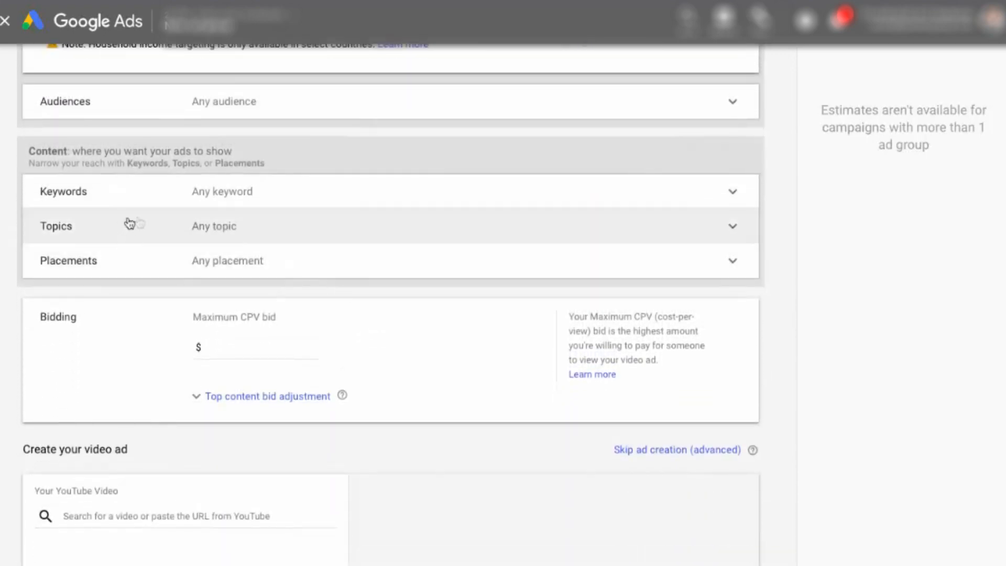
{"action": "left_click", "coordinate": [225, 102]}
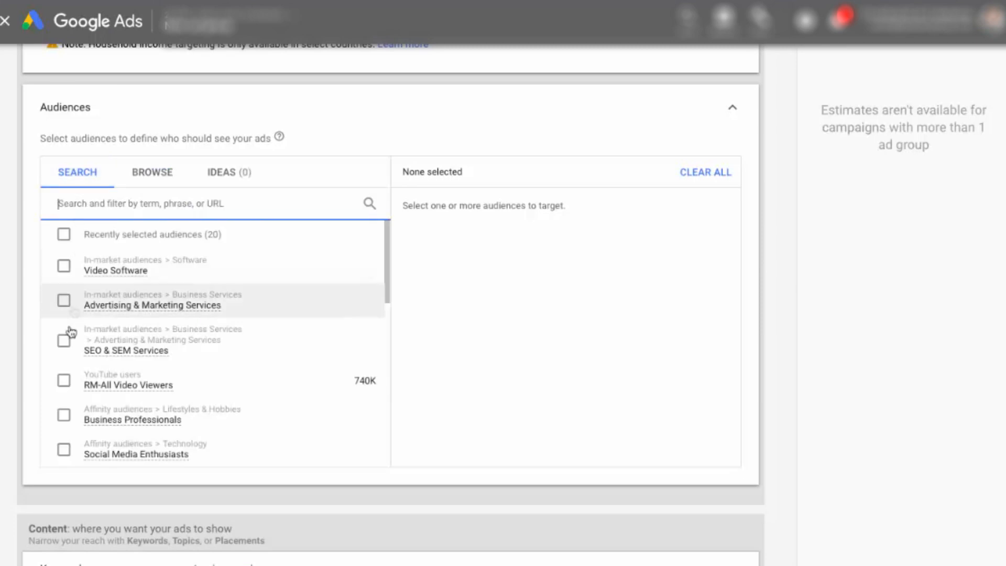
{"action": "left_click", "coordinate": [64, 341]}
Set the maximum CPV bid to $0.10, skip ad creation, choose the in-stream ad format and save the ad group
{"action": "scroll", "coordinate": [483, 314], "scroll_direction": "down", "scroll_amount": 8}
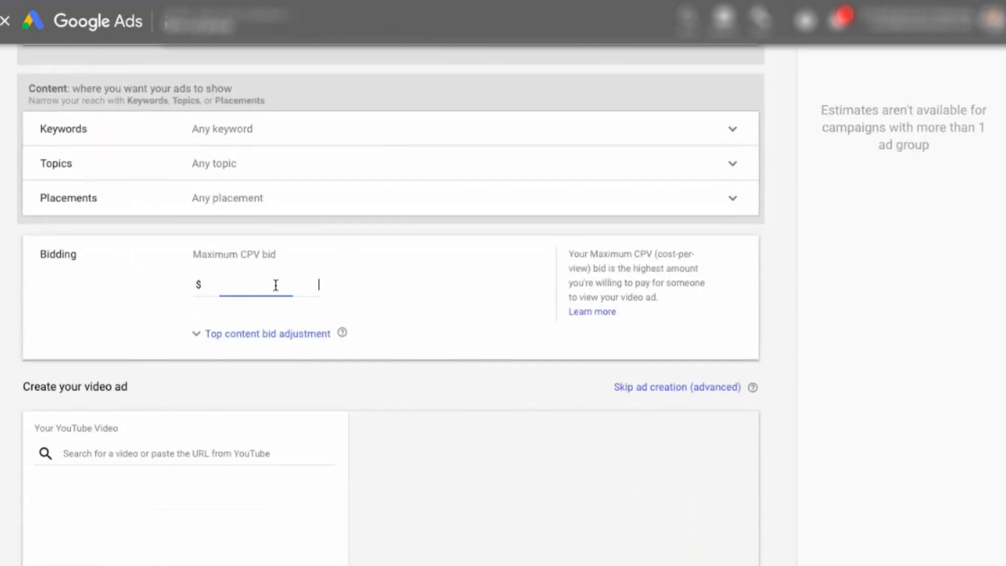
{"action": "left_click", "coordinate": [513, 270]}
{"action": "left_click", "coordinate": [695, 391]}
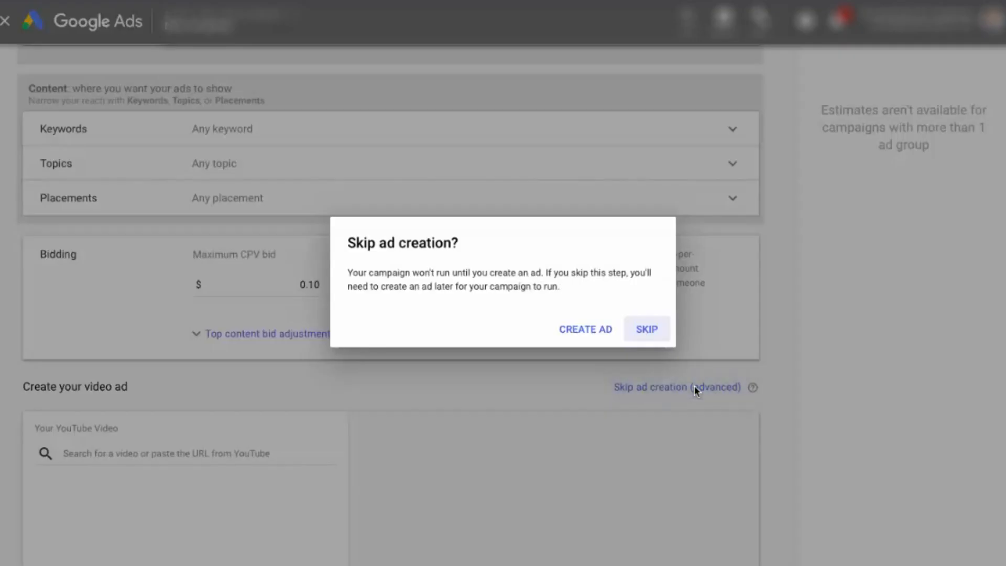
{"action": "left_click", "coordinate": [647, 329]}
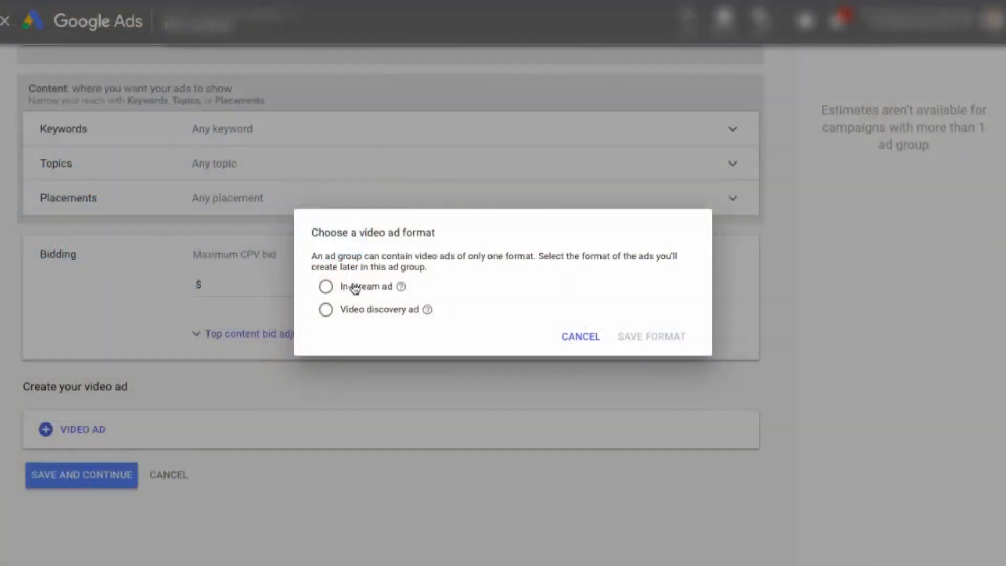
{"action": "left_click", "coordinate": [351, 287]}
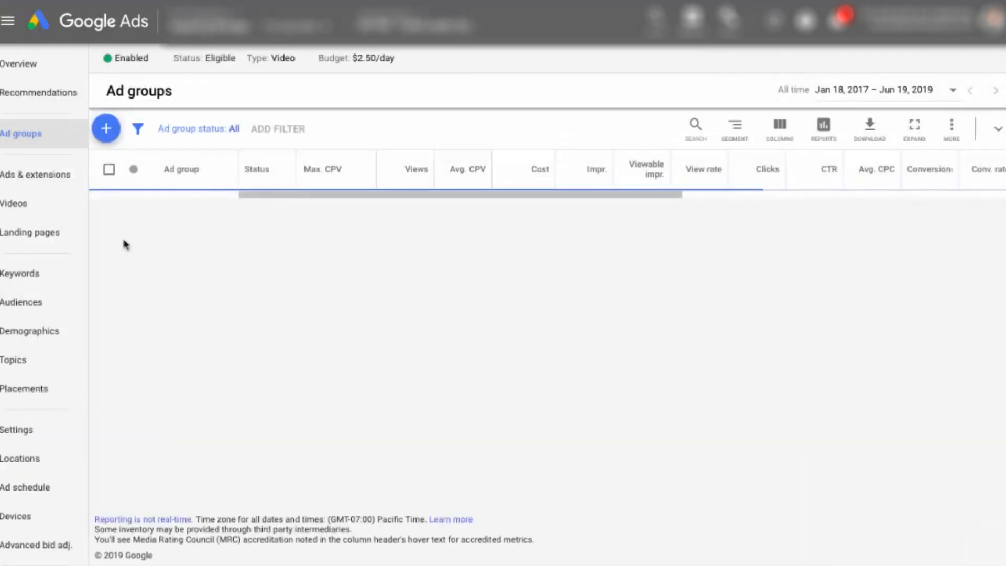
Copy the campaign's two ads, YTM|YTAD1 - H1V1 and YTM|YTAD1 - H1V2
{"action": "left_click", "coordinate": [38, 180]}
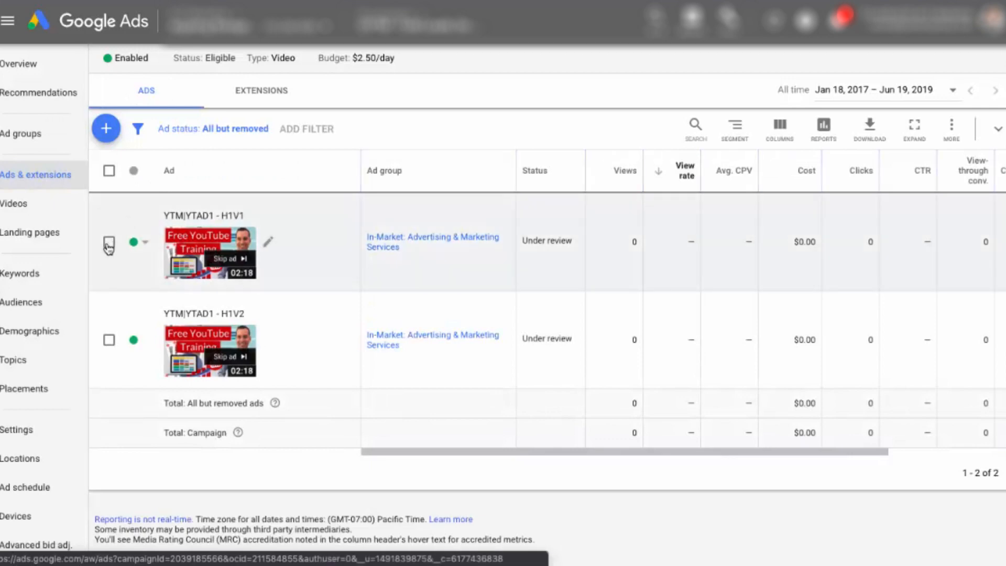
{"action": "left_click", "coordinate": [108, 244]}
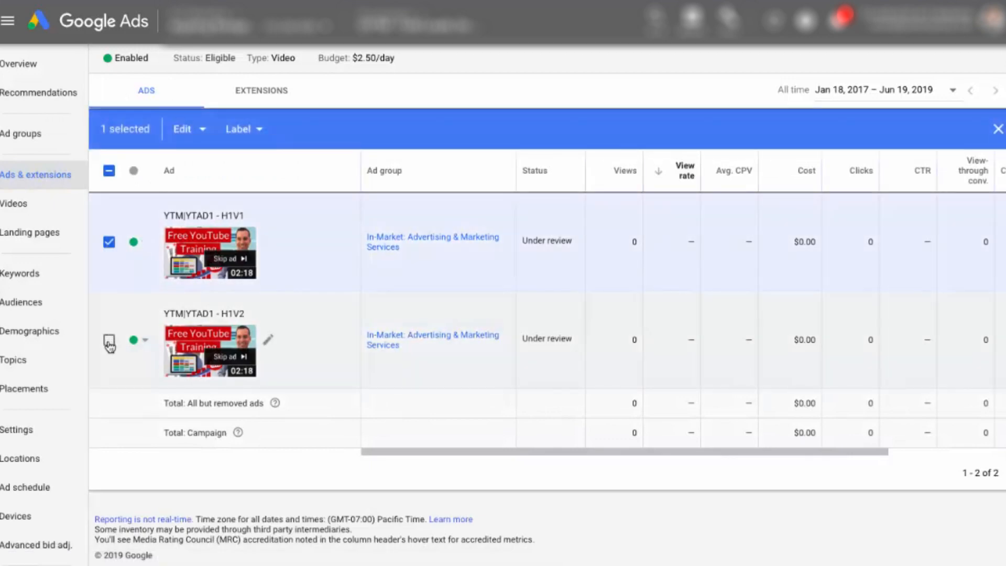
{"action": "left_click", "coordinate": [109, 342]}
{"action": "key", "text": "ctrl+c"}
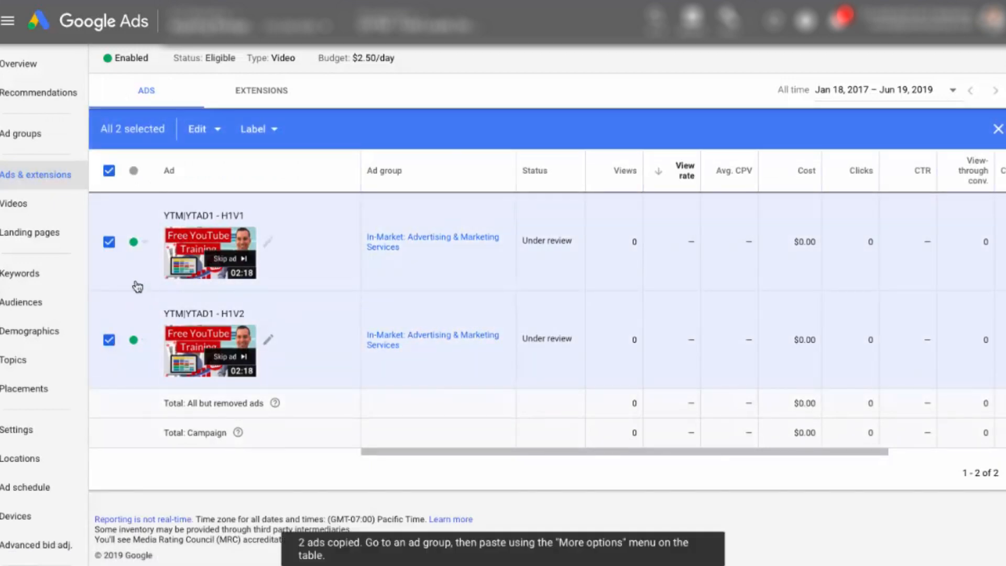
Paste the two copied ads into the In-Market: SEM & SEO ad group without pausing or duplicating them
{"action": "mouse_move", "coordinate": [399, 31]}
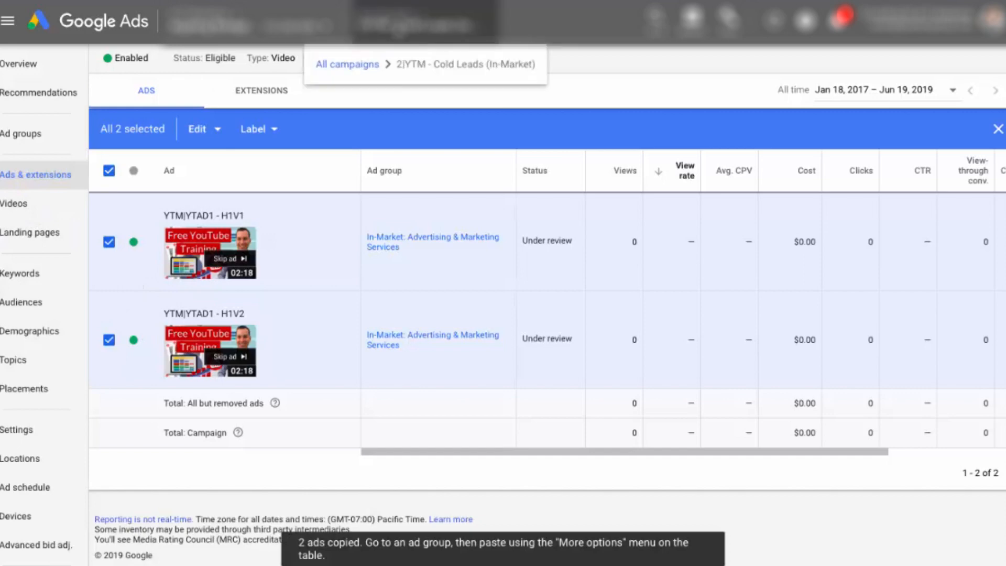
{"action": "left_click", "coordinate": [23, 145]}
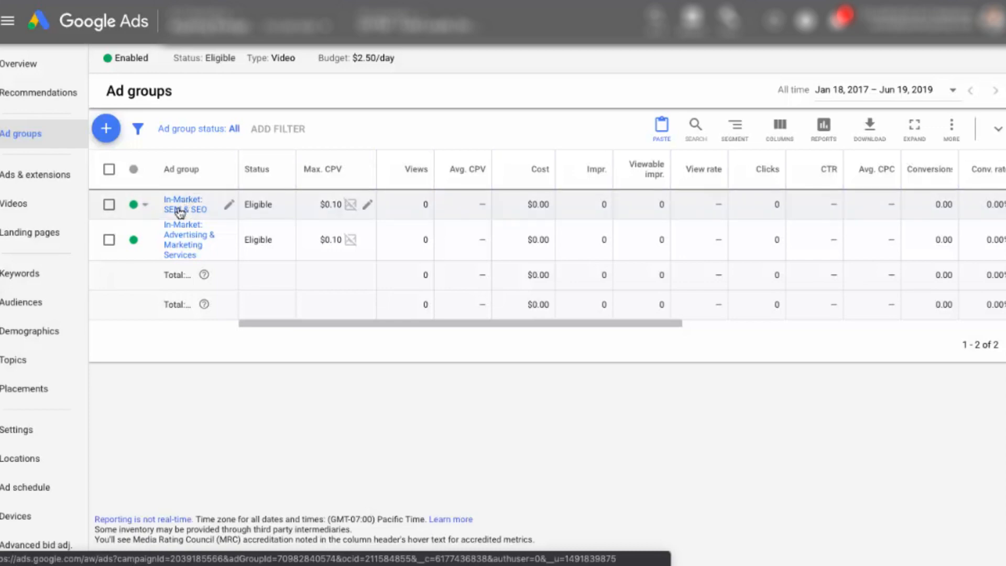
{"action": "left_click", "coordinate": [180, 210]}
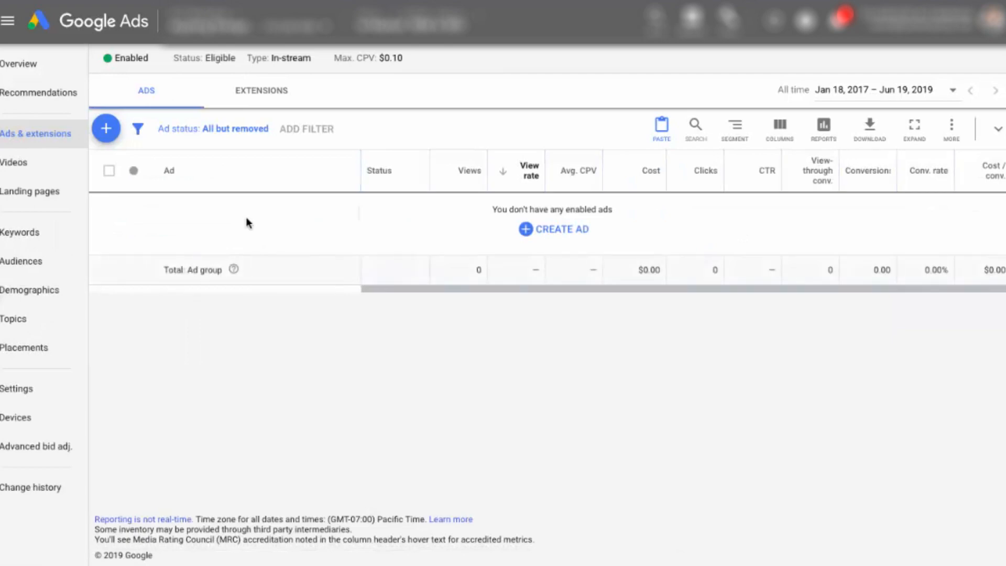
{"action": "key", "text": "ctrl+v"}
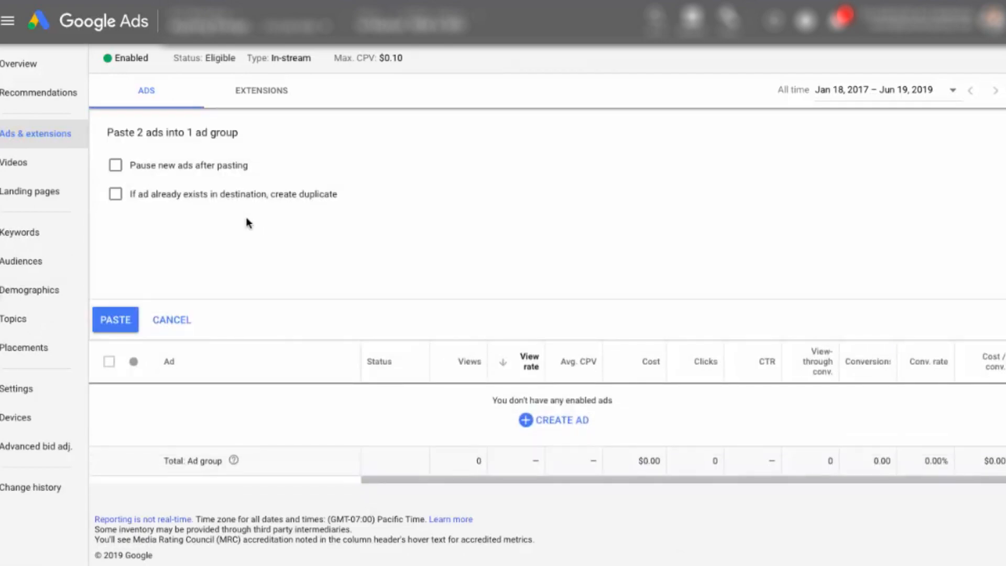
{"action": "left_click", "coordinate": [125, 318]}
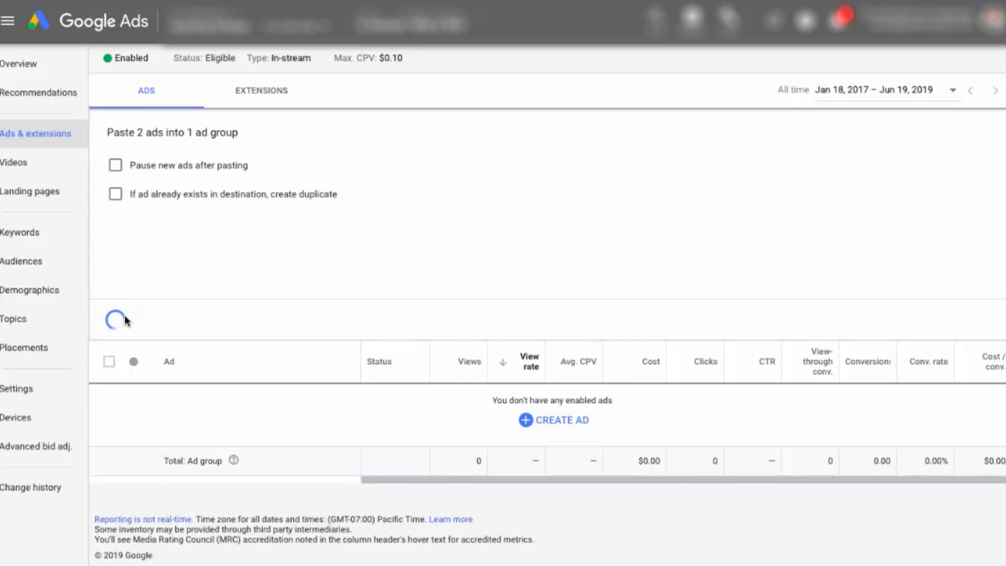